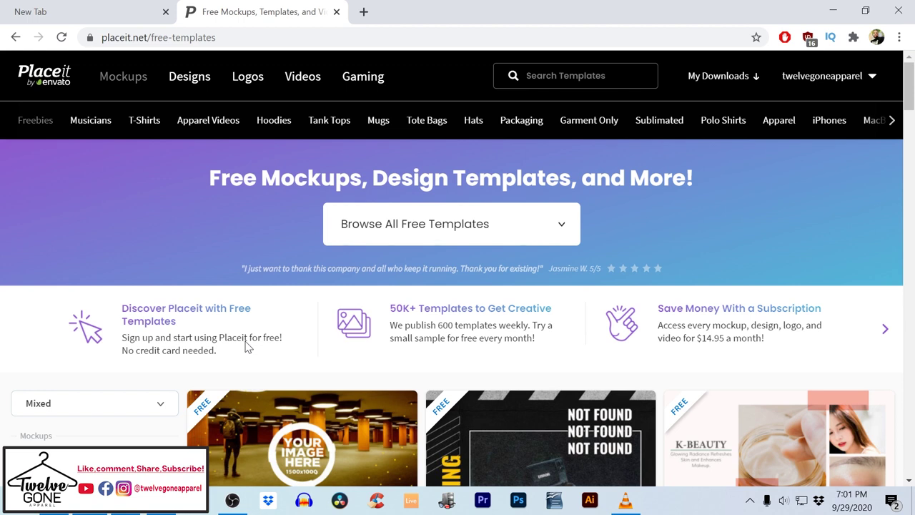
Scroll through the first page of free templates and go to results page 2
scroll(278, 303, "down", 5)
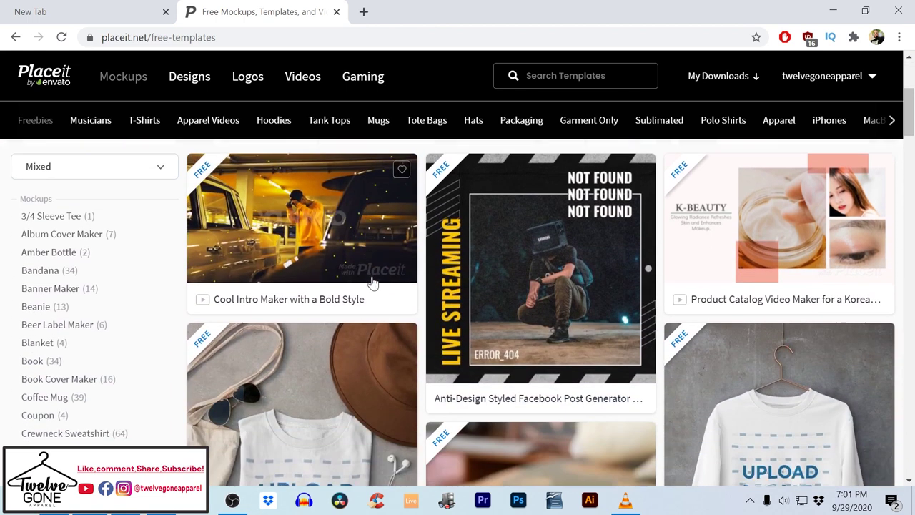
scroll(389, 291, "down", 5)
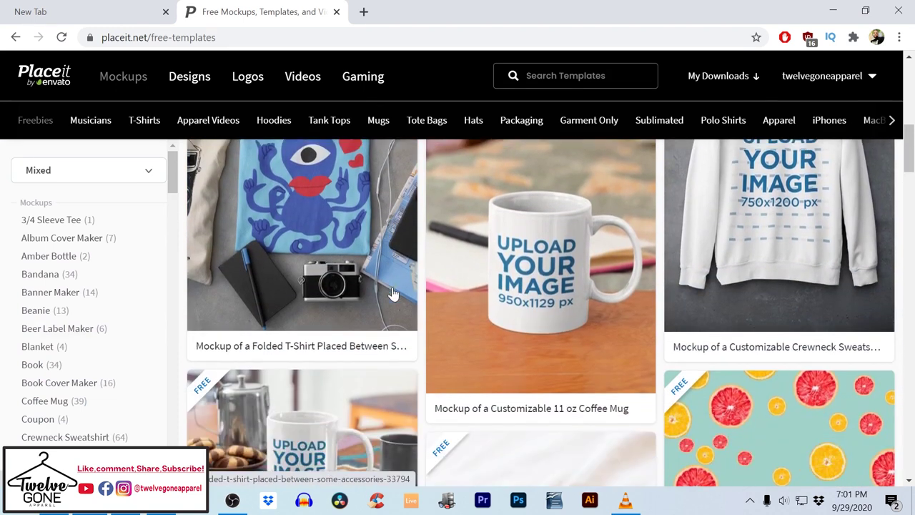
scroll(404, 306, "down", 6)
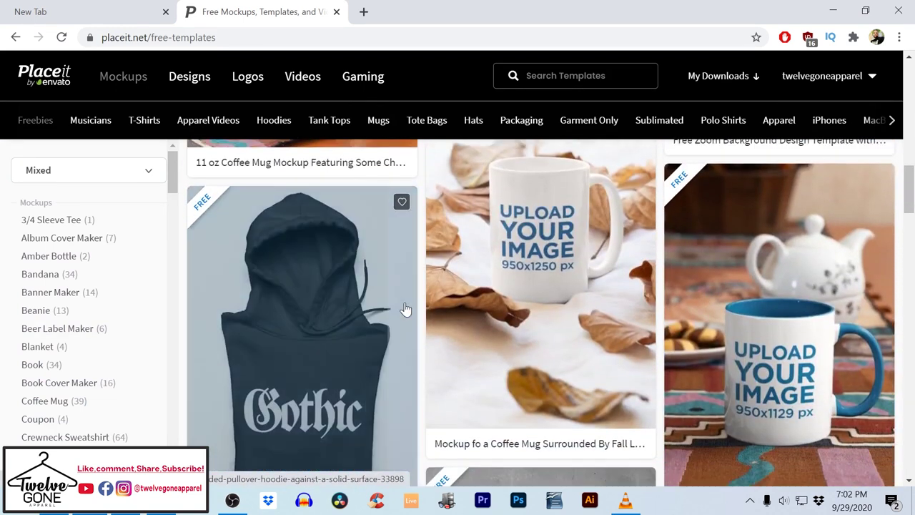
scroll(409, 309, "down", 4)
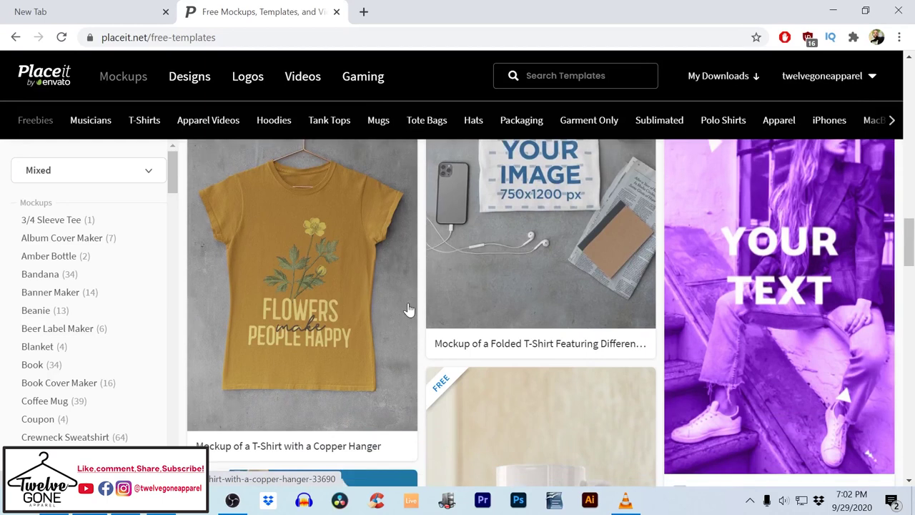
scroll(410, 306, "down", 2)
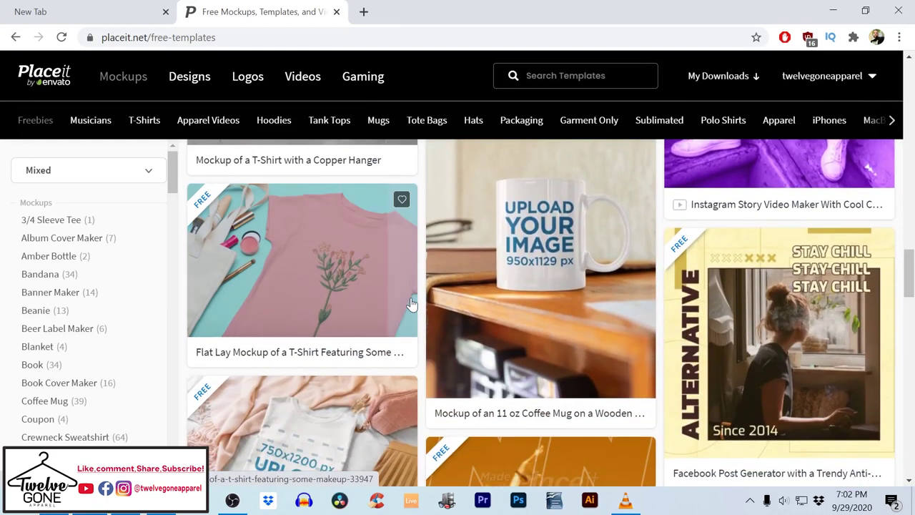
scroll(413, 304, "down", 5)
scroll(421, 307, "down", 5)
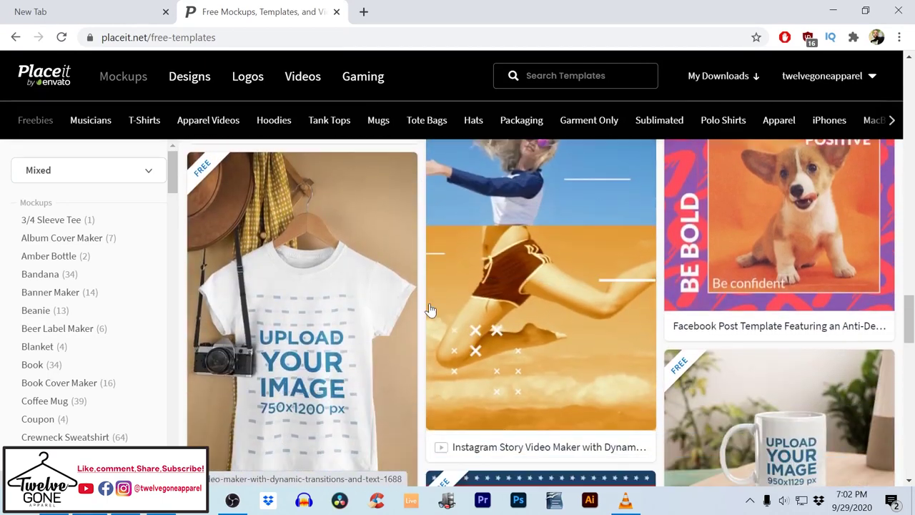
scroll(432, 312, "down", 3)
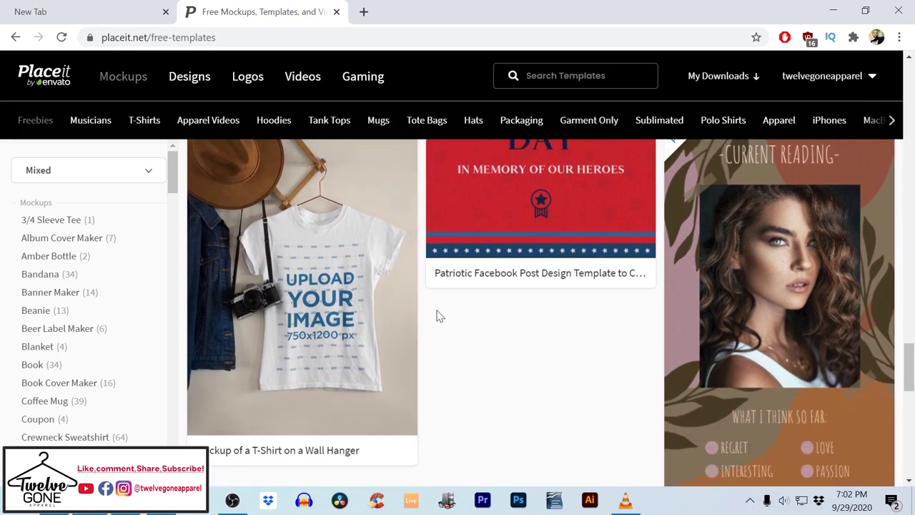
scroll(440, 315, "down", 4)
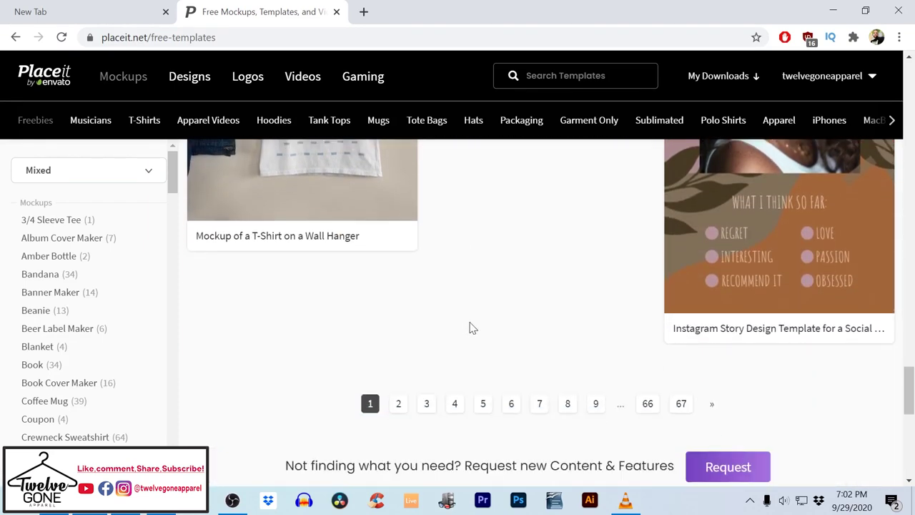
left_click(399, 344)
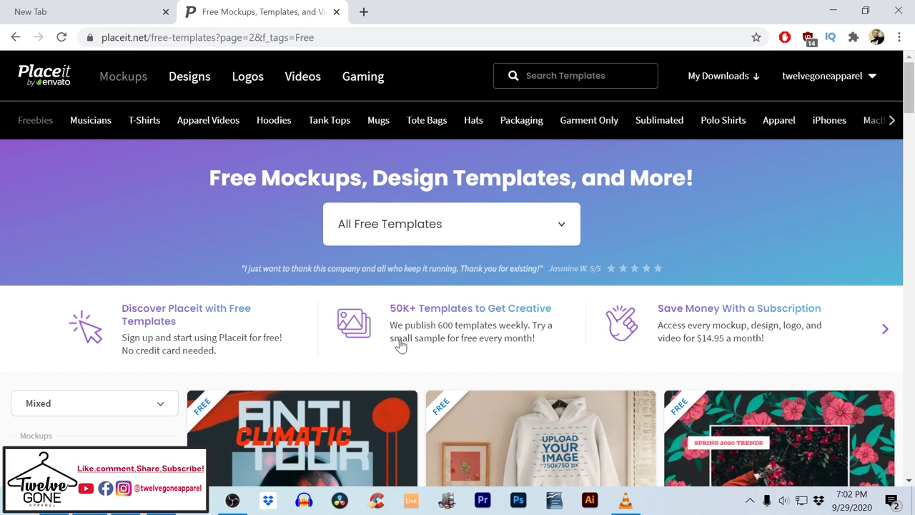
Scroll down through page 2 of the free templates, past hoodie and tee mockups
scroll(467, 333, "down", 3)
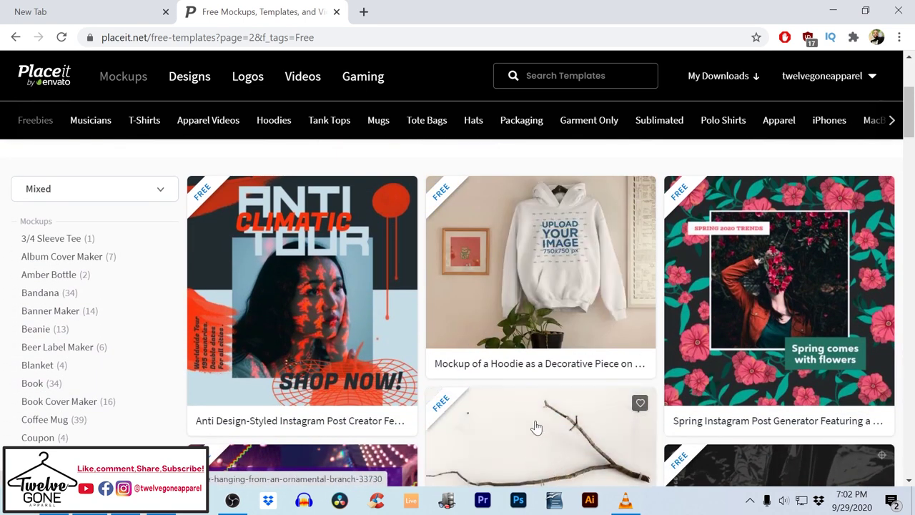
scroll(561, 400, "down", 1)
scroll(561, 400, "down", 5)
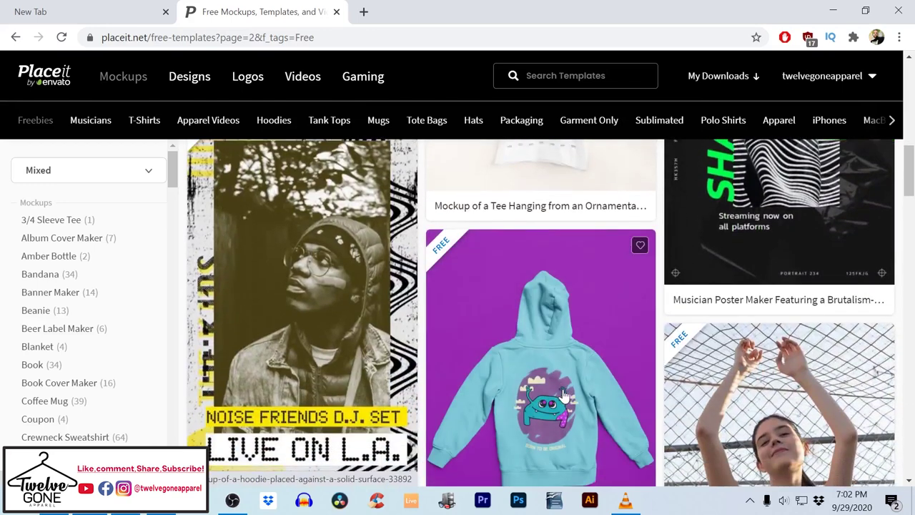
scroll(585, 384, "down", 1)
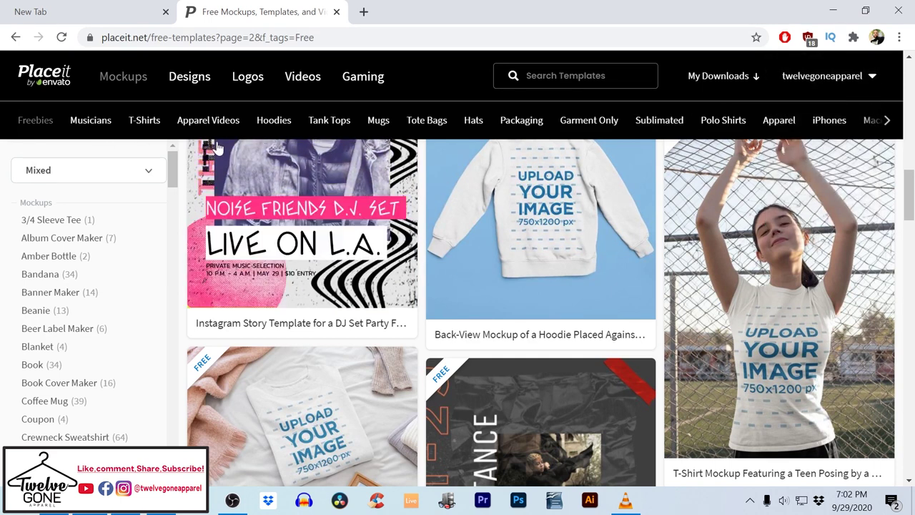
left_click(273, 125)
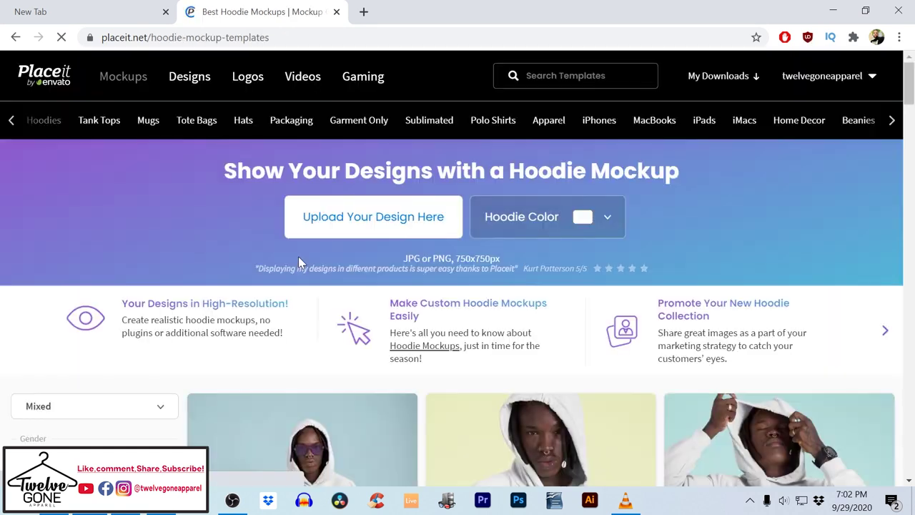
scroll(375, 293, "down", 3)
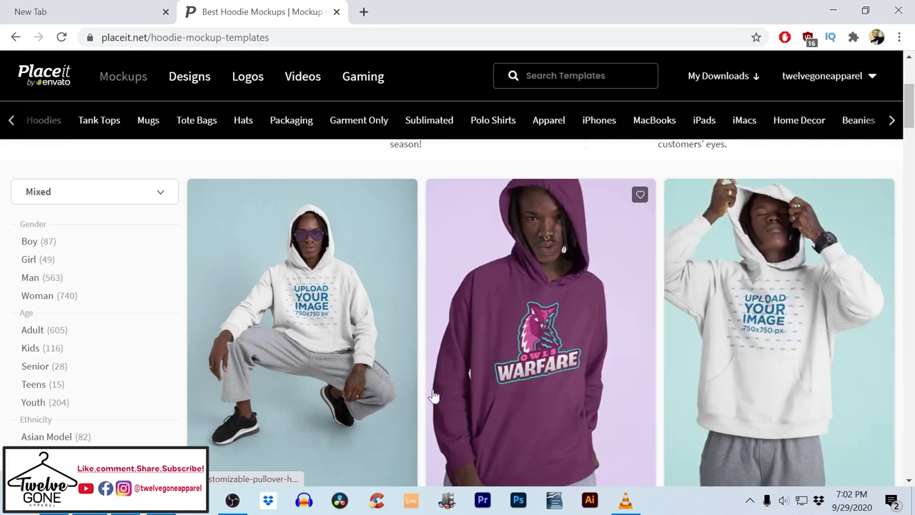
scroll(581, 353, "down", 3)
scroll(581, 352, "down", 1)
scroll(582, 354, "down", 3)
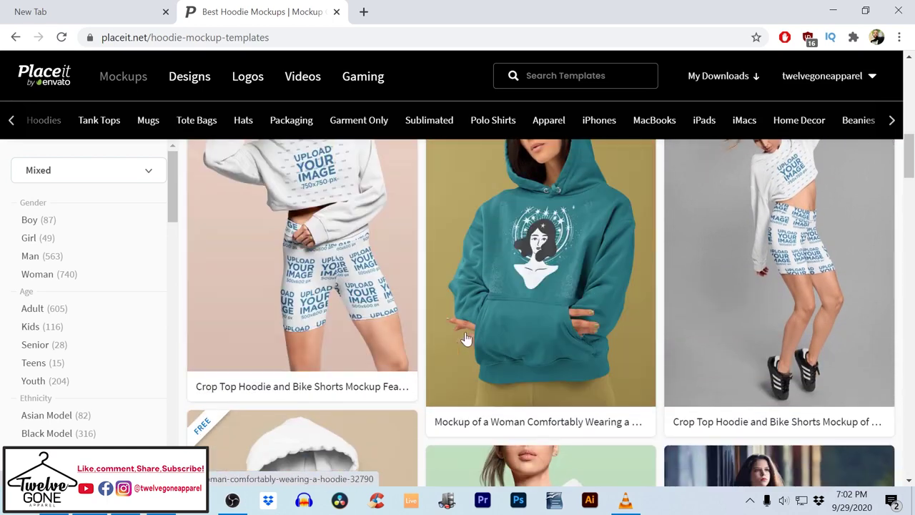
scroll(560, 327, "down", 5)
scroll(559, 325, "down", 3)
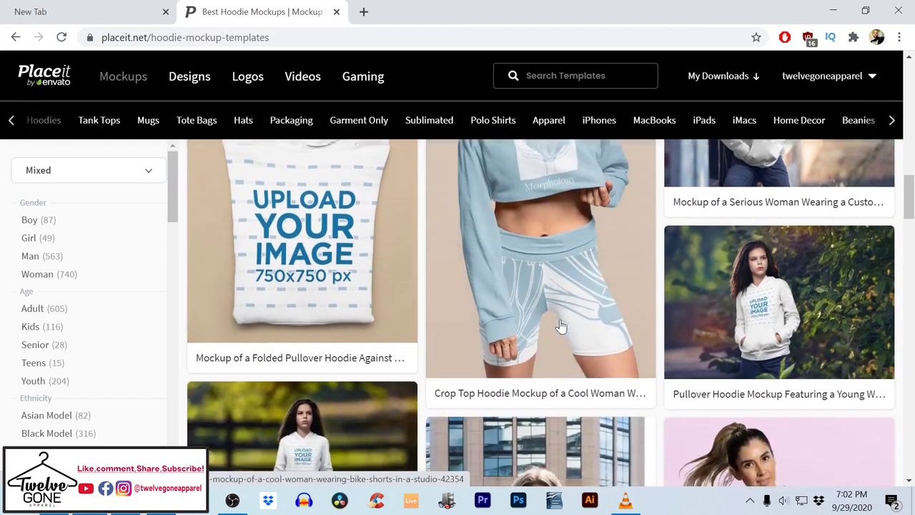
scroll(562, 327, "down", 2)
scroll(561, 326, "down", 5)
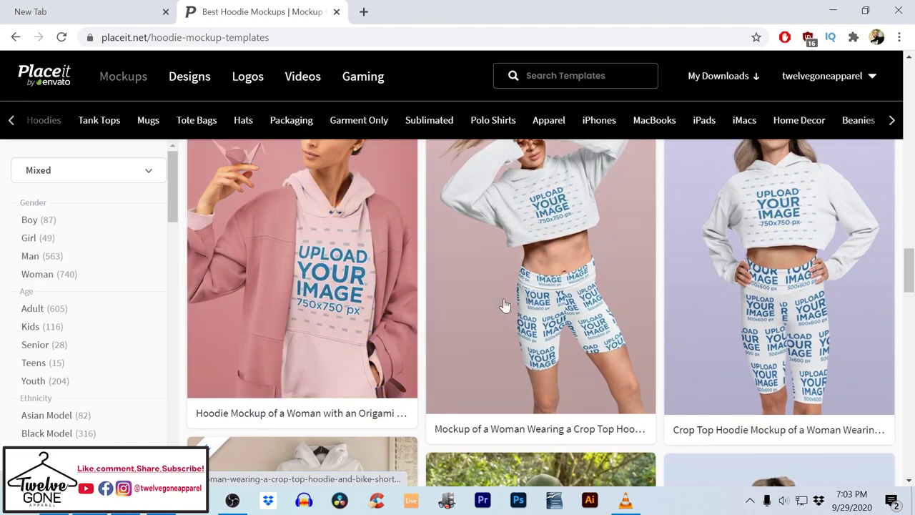
scroll(654, 315, "down", 4)
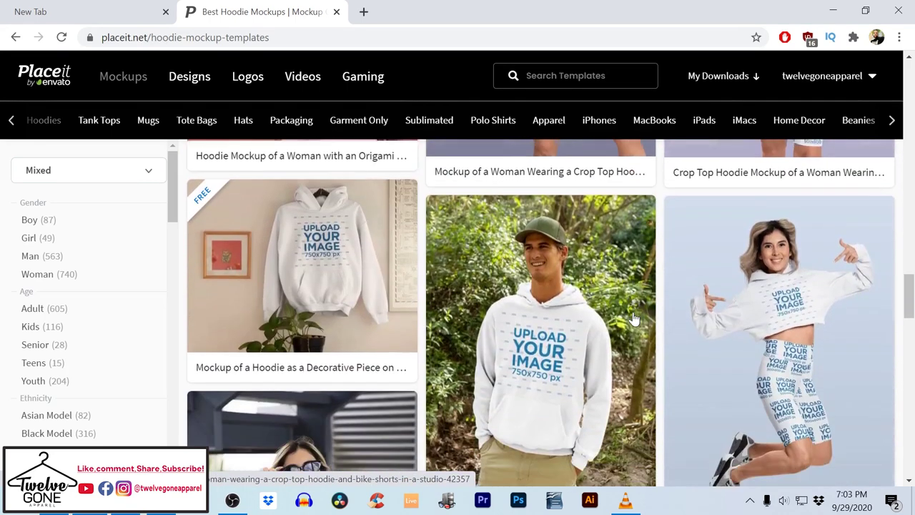
scroll(550, 343, "down", 8)
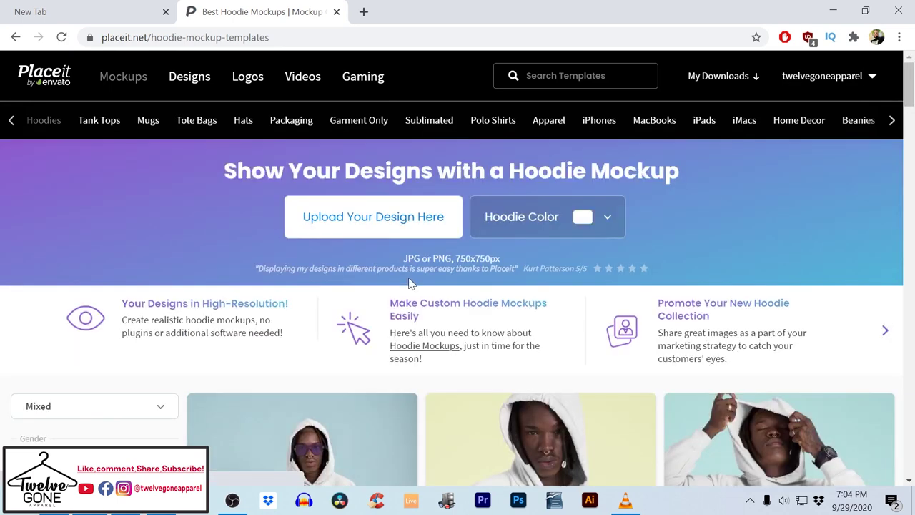
scroll(403, 292, "down", 3)
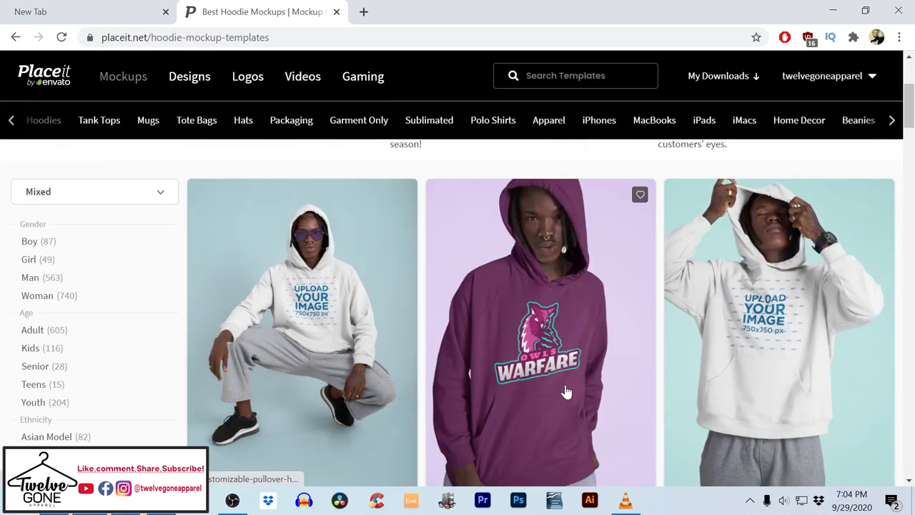
Open the hoodie mockup of the man with eyes closed and make the hoodie black
left_click(782, 349)
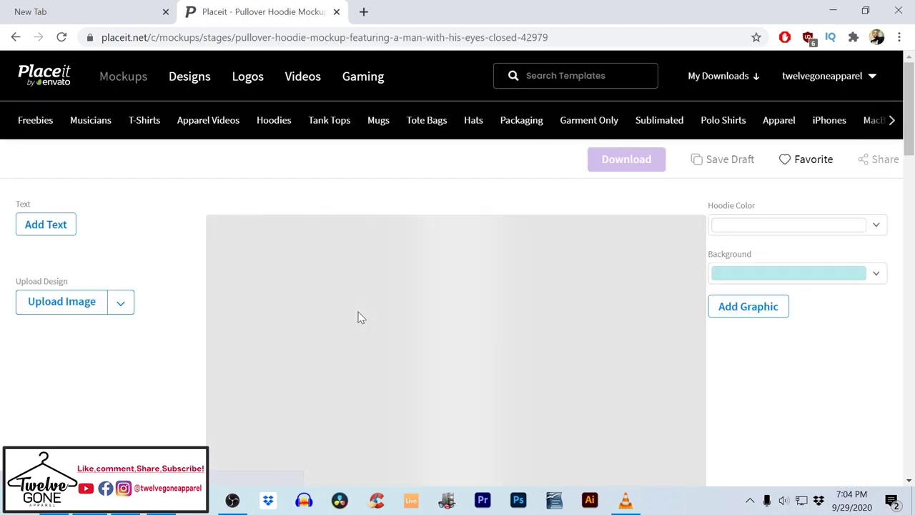
left_click(759, 227)
left_click(670, 244)
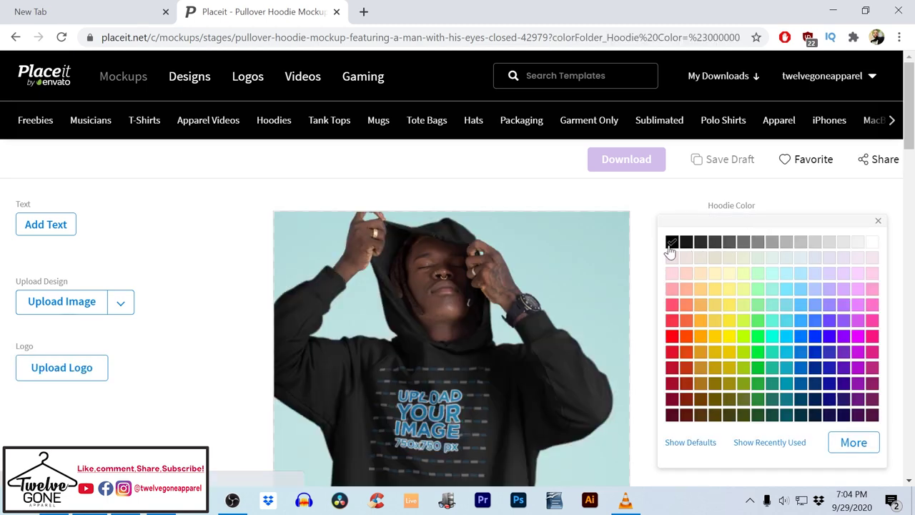
Upload the social2 design file and crop it onto the hoodie
left_click(71, 301)
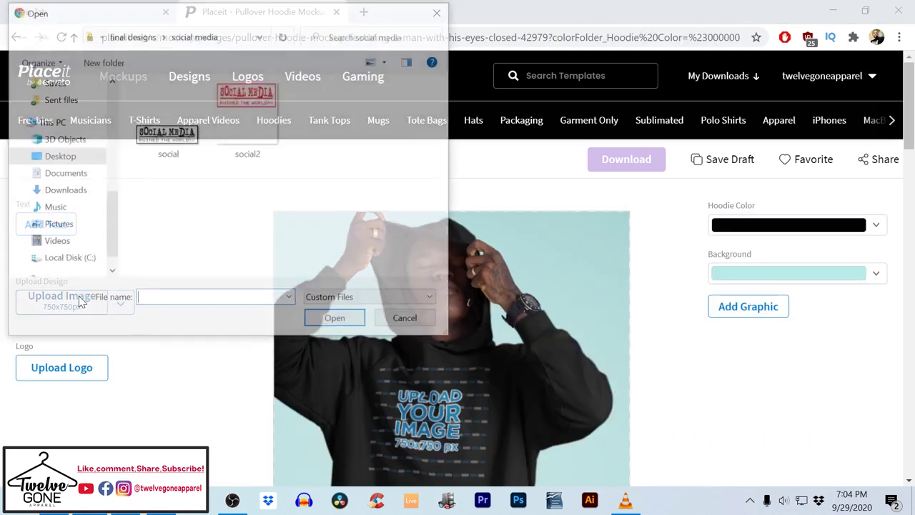
double_click(263, 98)
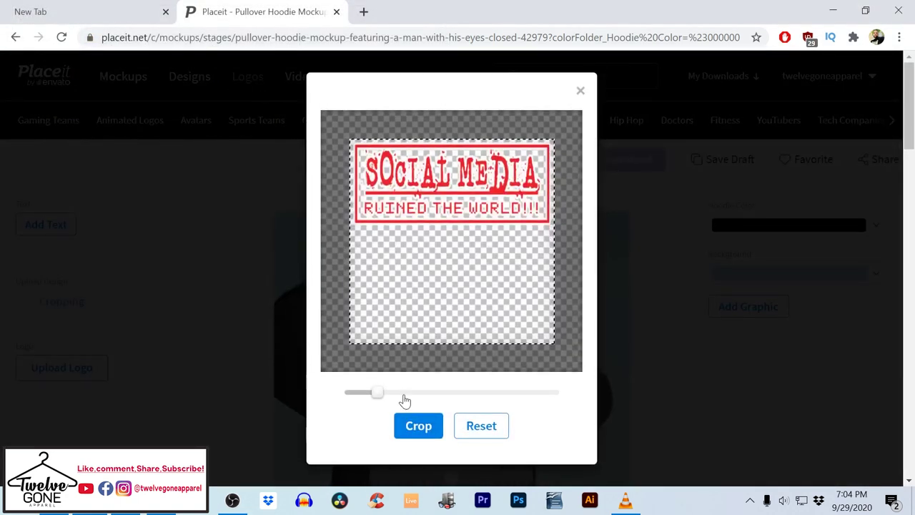
left_click(415, 431)
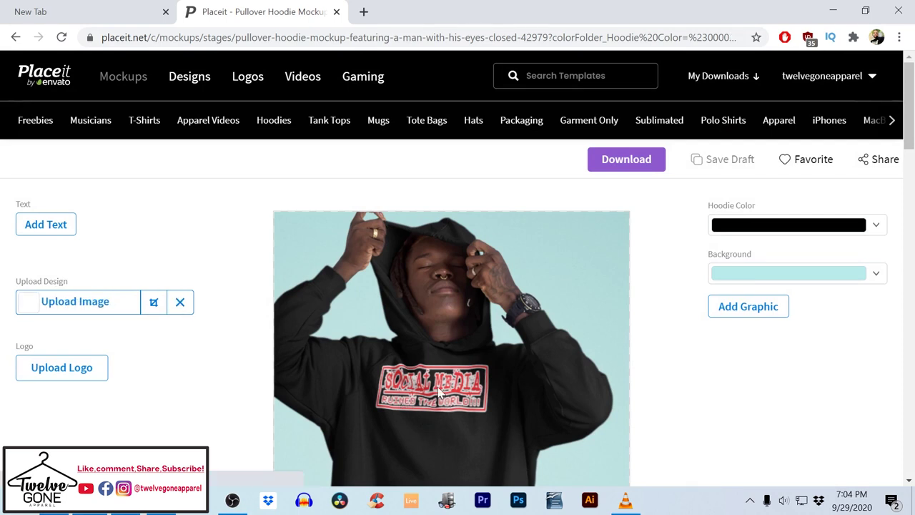
Re-crop the Social Media design, shrinking it and shifting it right and down
scroll(401, 386, "down", 2)
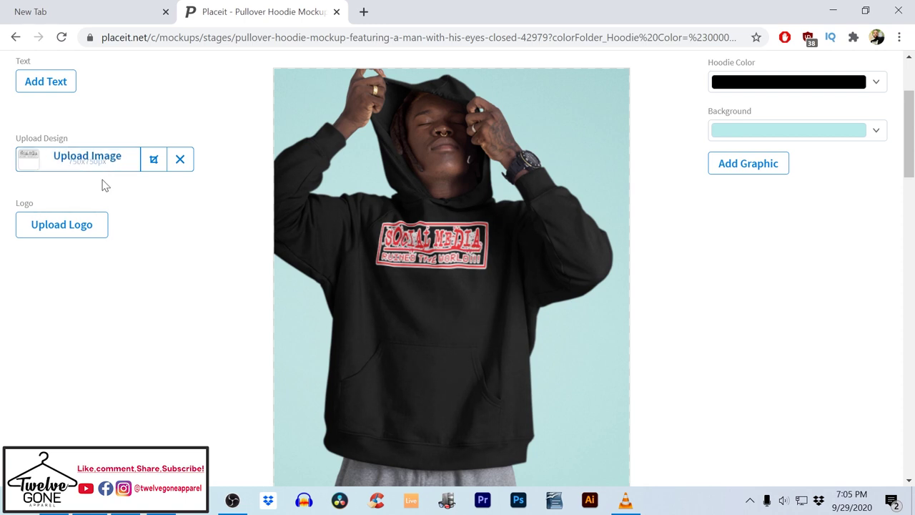
left_click(153, 161)
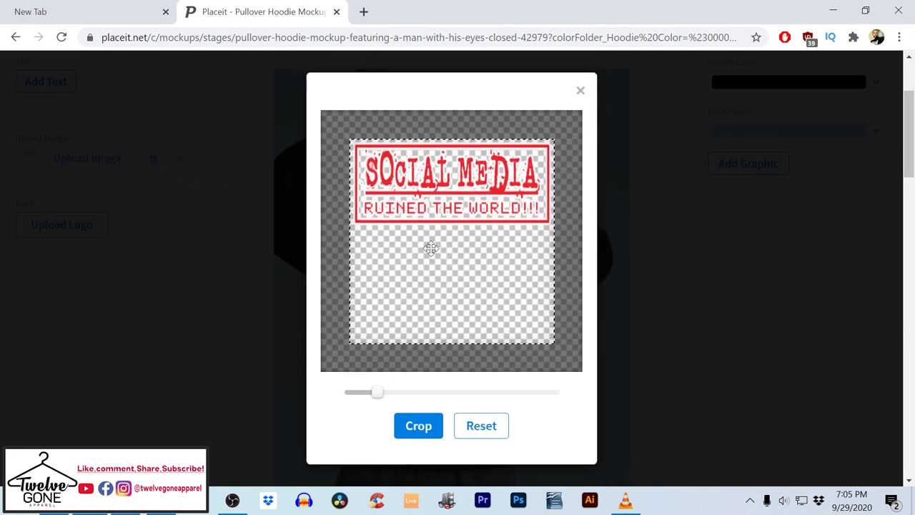
left_click_drag(377, 392, 370, 392)
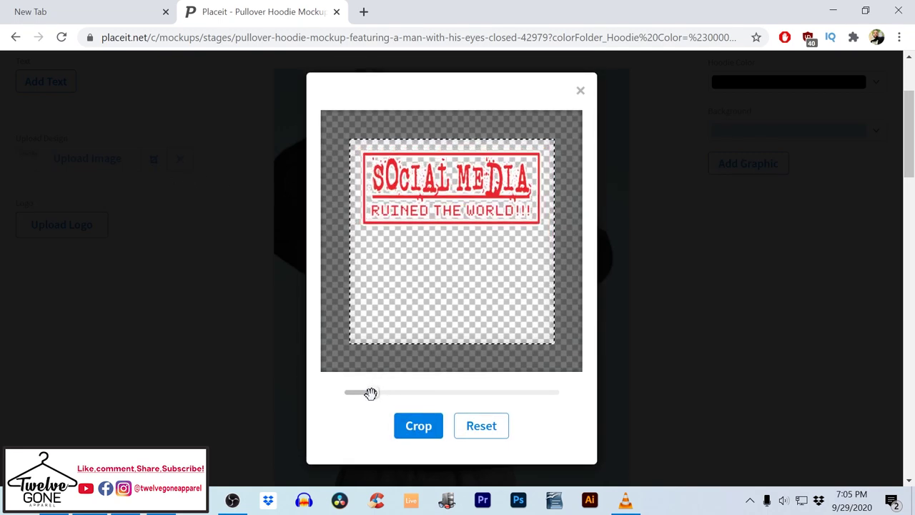
left_click_drag(436, 211, 447, 199)
left_click(419, 428)
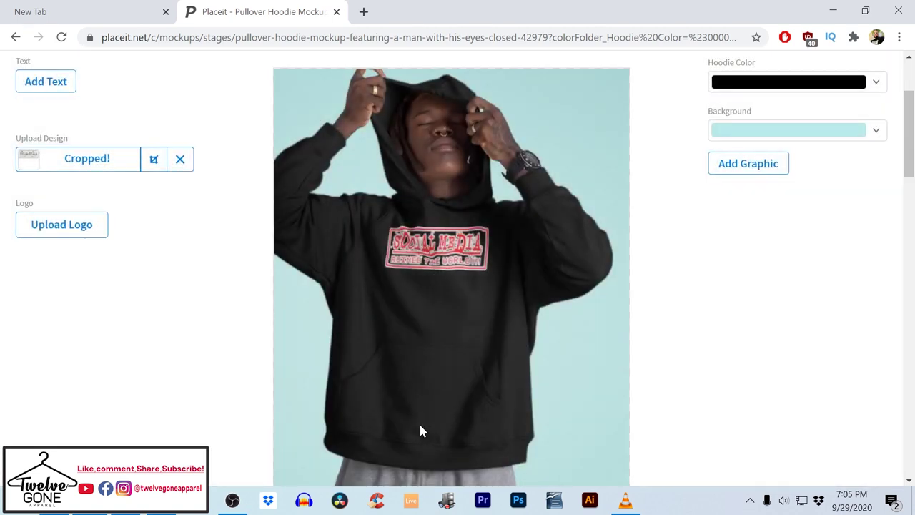
Refine the design's crop twice more, nudging it and zooming in slightly
left_click(155, 160)
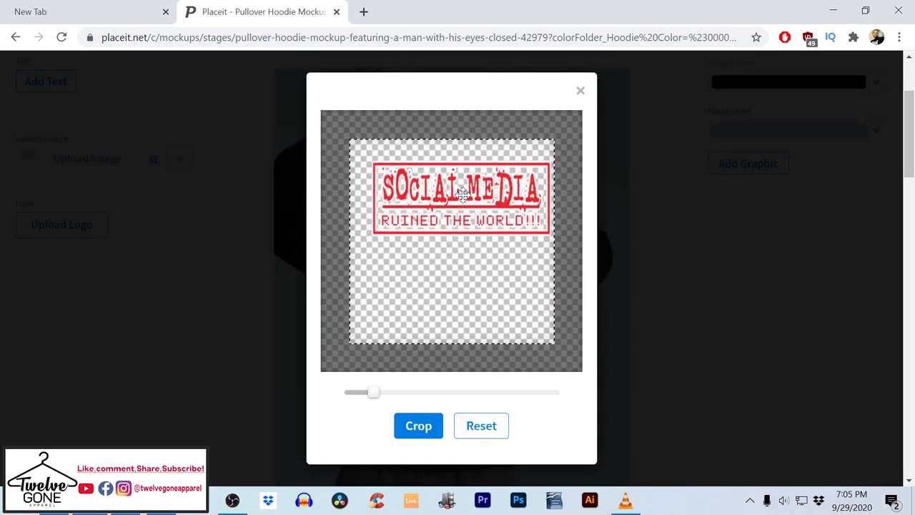
left_click_drag(461, 204, 459, 214)
left_click(419, 427)
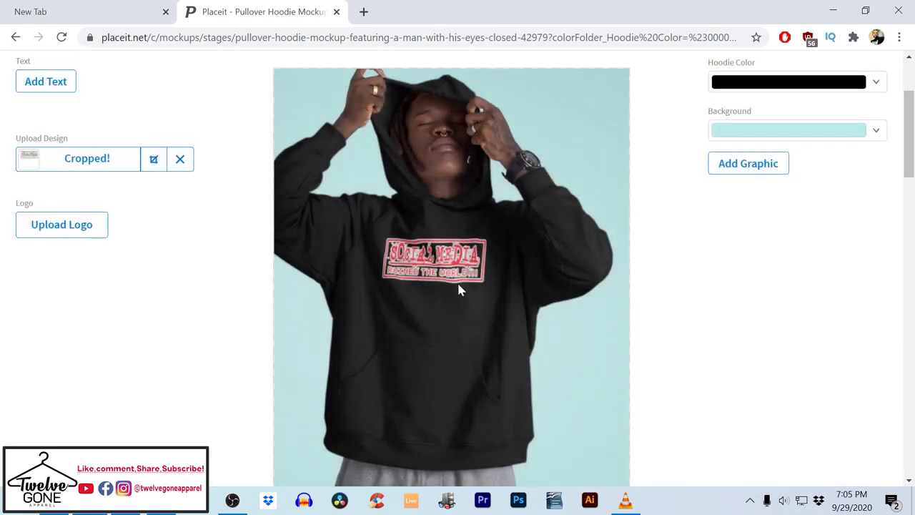
left_click(153, 160)
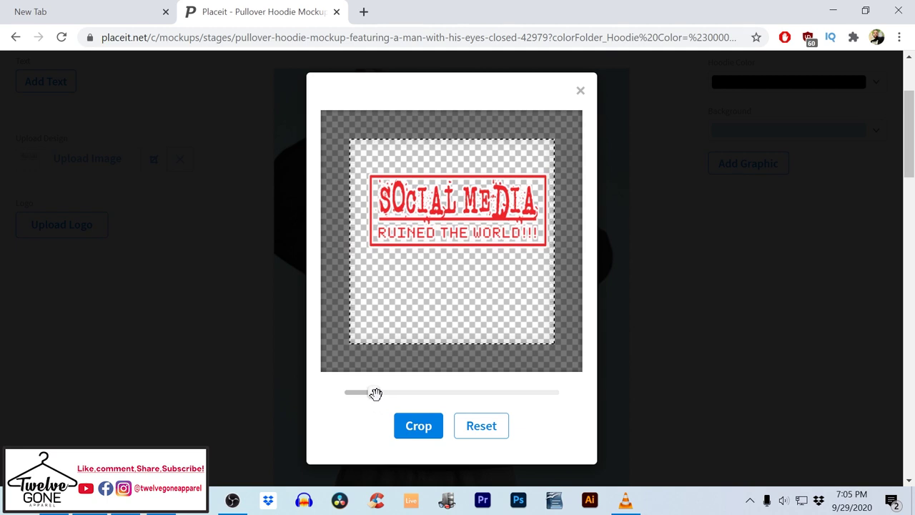
left_click_drag(375, 393, 378, 392)
left_click_drag(444, 246, 445, 242)
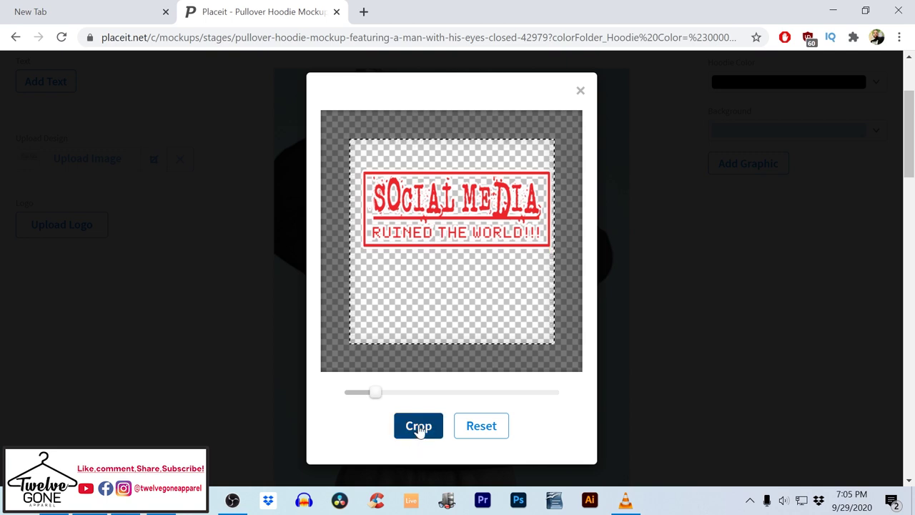
left_click(419, 428)
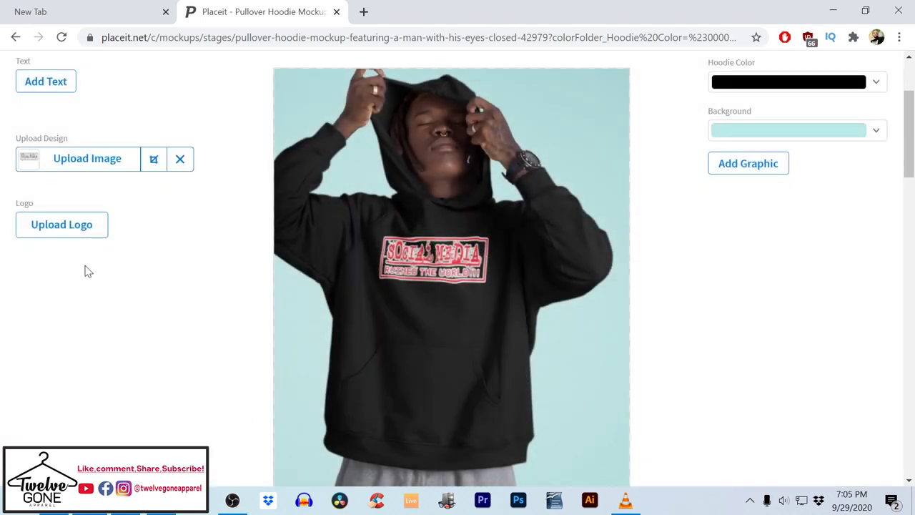
Try pinkish-red, crimson and white backgrounds, then settle on a red mockup background
left_click(747, 139)
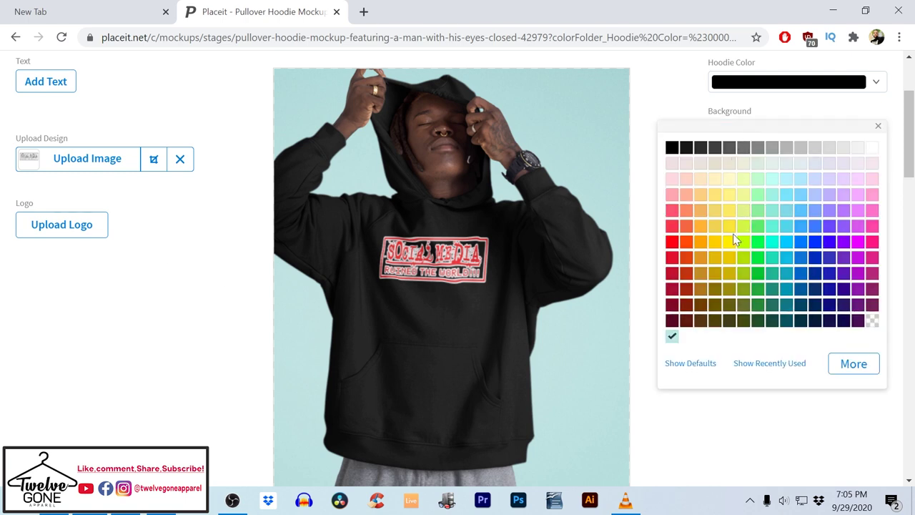
left_click(673, 257)
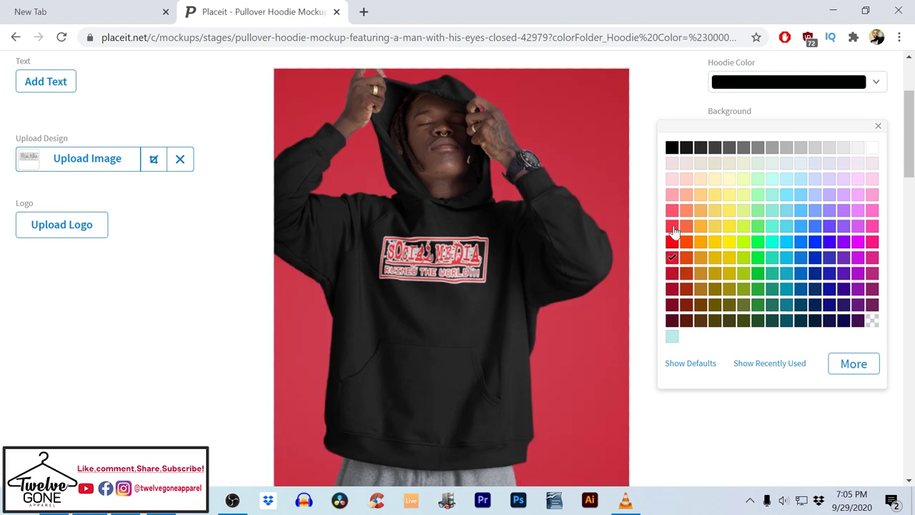
left_click(672, 227)
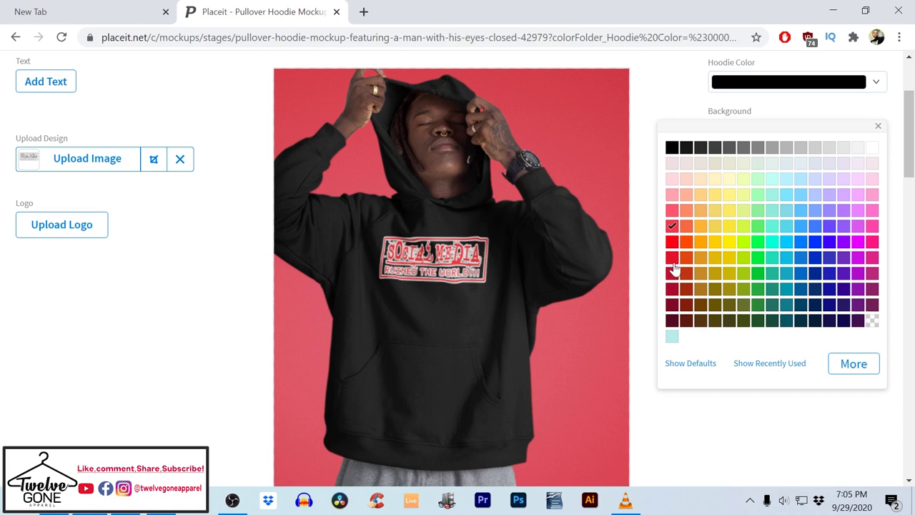
left_click(672, 260)
left_click(673, 274)
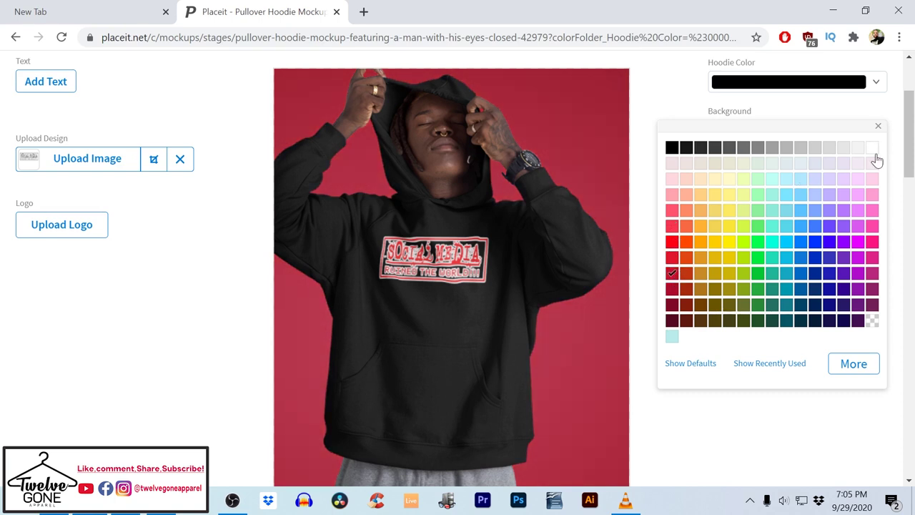
left_click(871, 148)
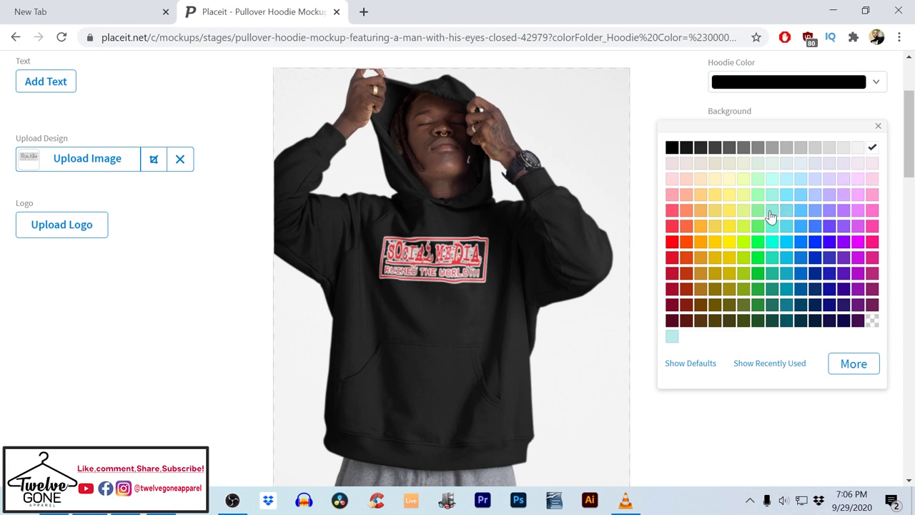
left_click(672, 243)
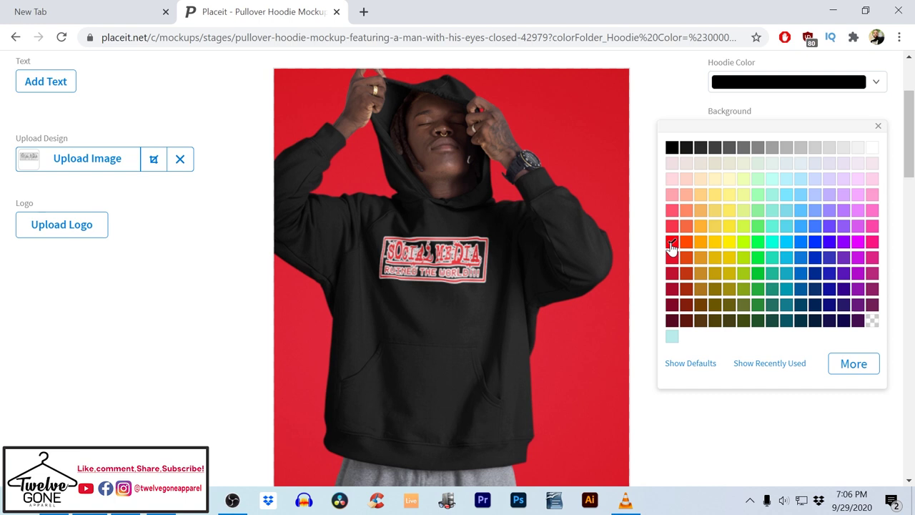
Select tg_logo-removebg-preview (1).png from the Desktop as the logo to upload
left_click(53, 225)
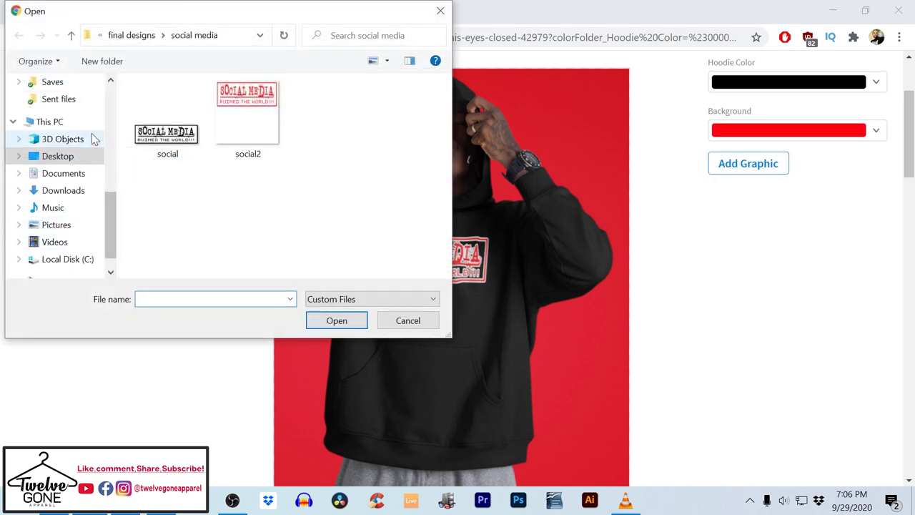
scroll(42, 143, "up", 5)
scroll(42, 143, "up", 2)
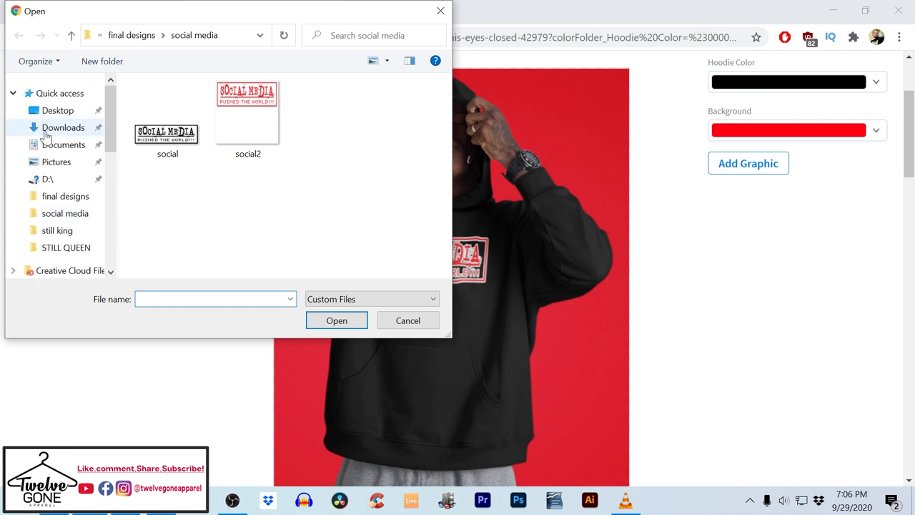
left_click(57, 112)
left_click(180, 299)
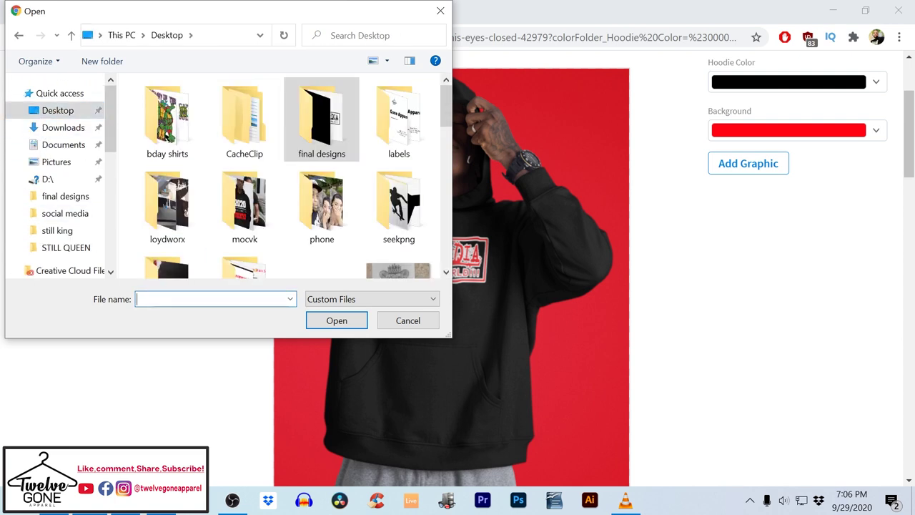
type("tg")
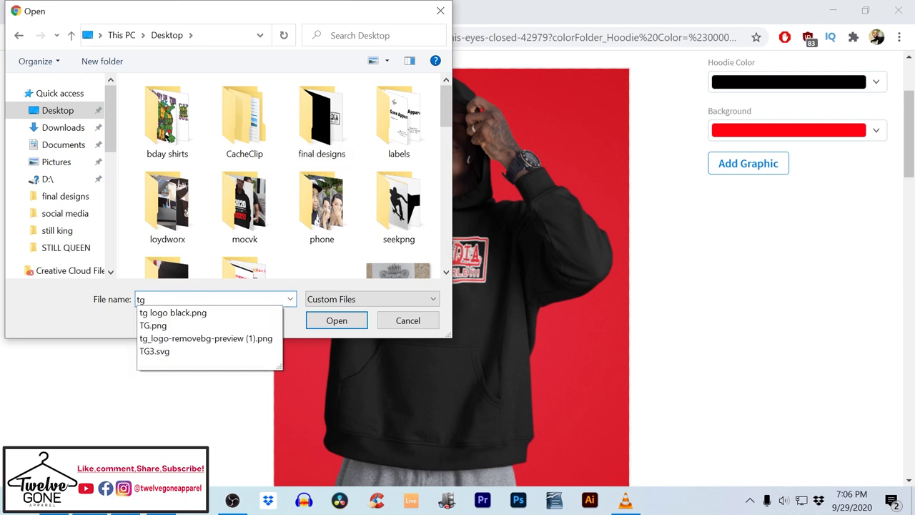
left_click(212, 338)
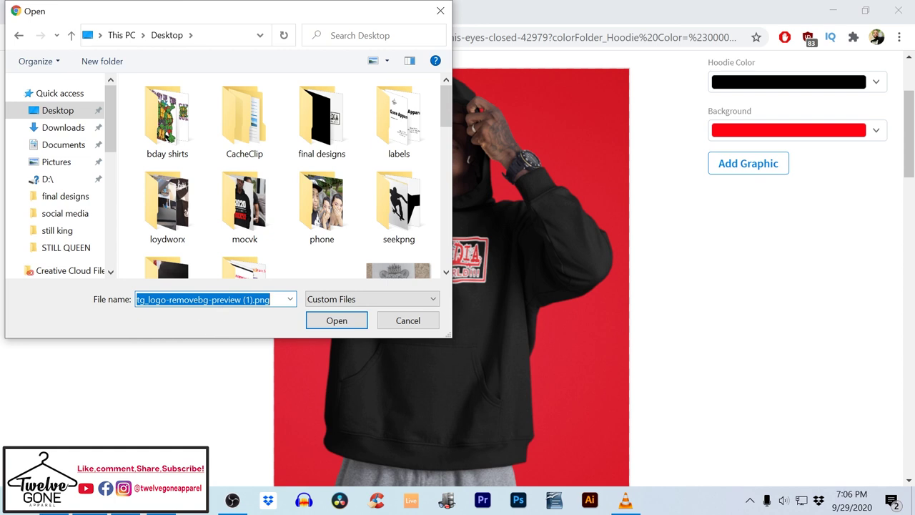
Open the tg logo file, enlarge it in the crop area and apply the crop
left_click(337, 320)
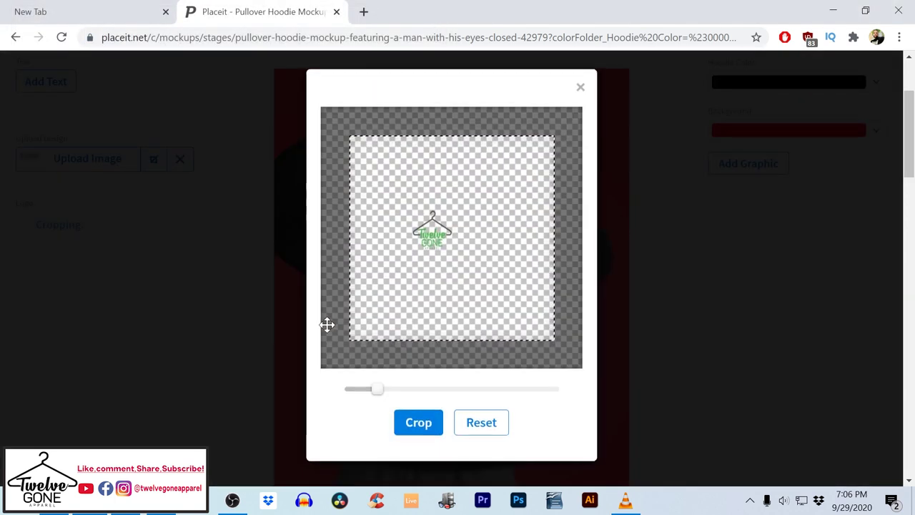
left_click_drag(379, 391, 397, 391)
left_click(418, 433)
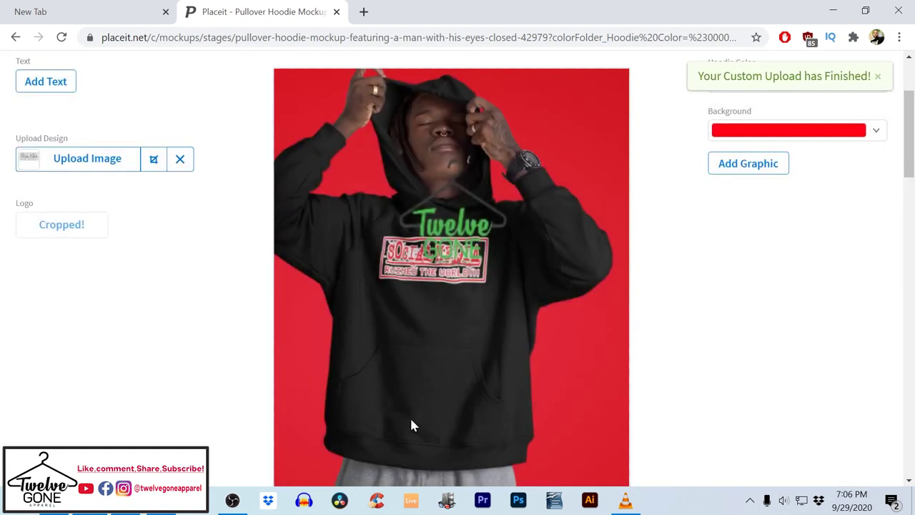
Move the Twelve Gone logo to the lower right beside the pants and shrink it
left_click_drag(458, 268, 489, 366)
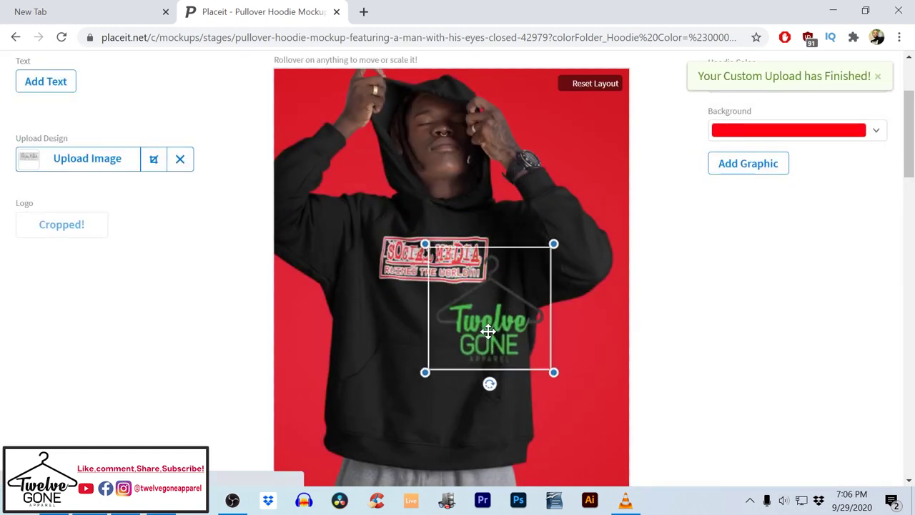
scroll(528, 372, "down", 3)
left_click_drag(498, 144, 578, 321)
left_click_drag(495, 242, 528, 278)
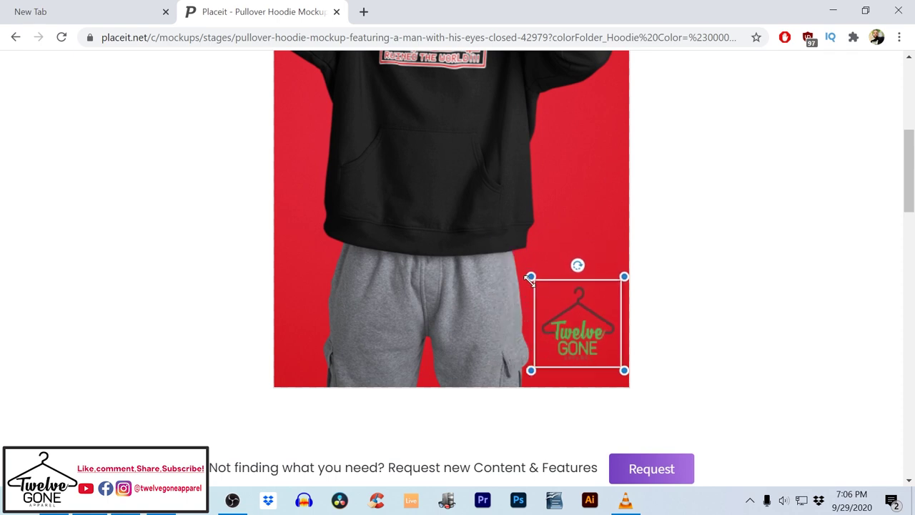
left_click(736, 296)
scroll(737, 296, "up", 4)
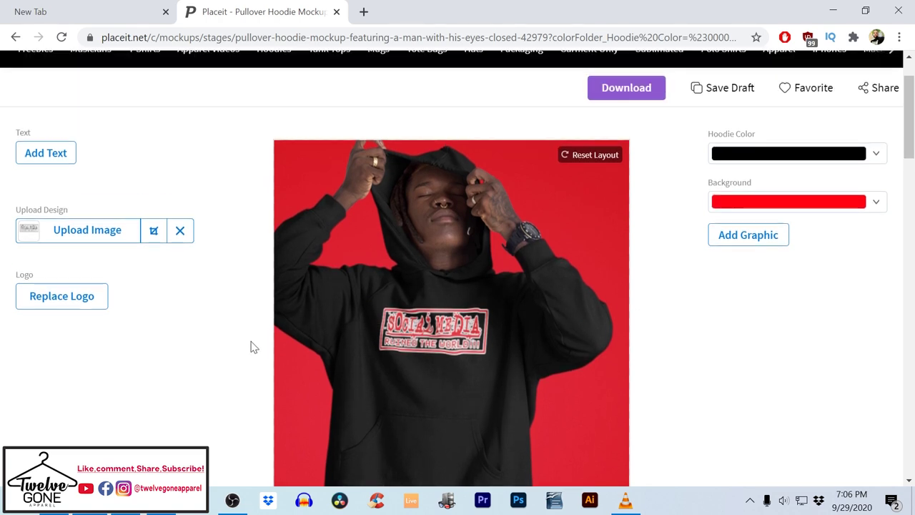
Add a text layer and replace Change Me with the caption "Social media" tee
left_click(53, 161)
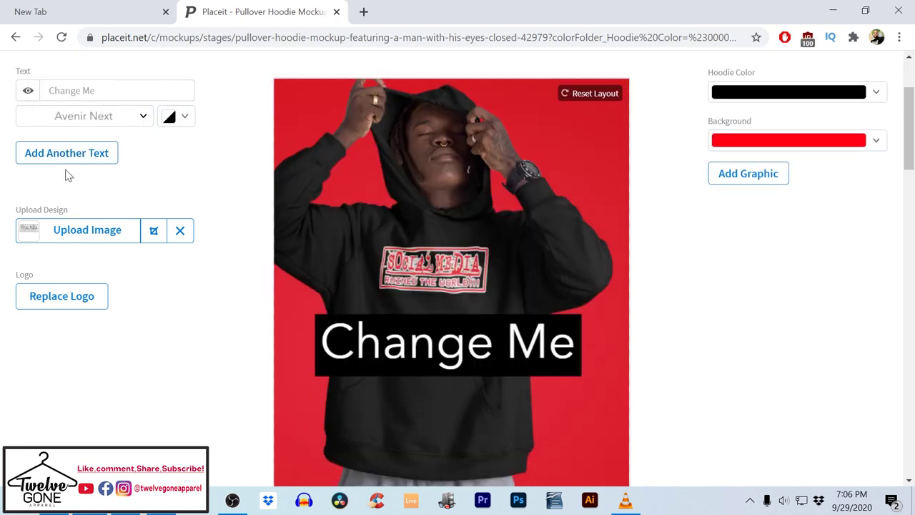
left_click_drag(97, 91, 29, 106)
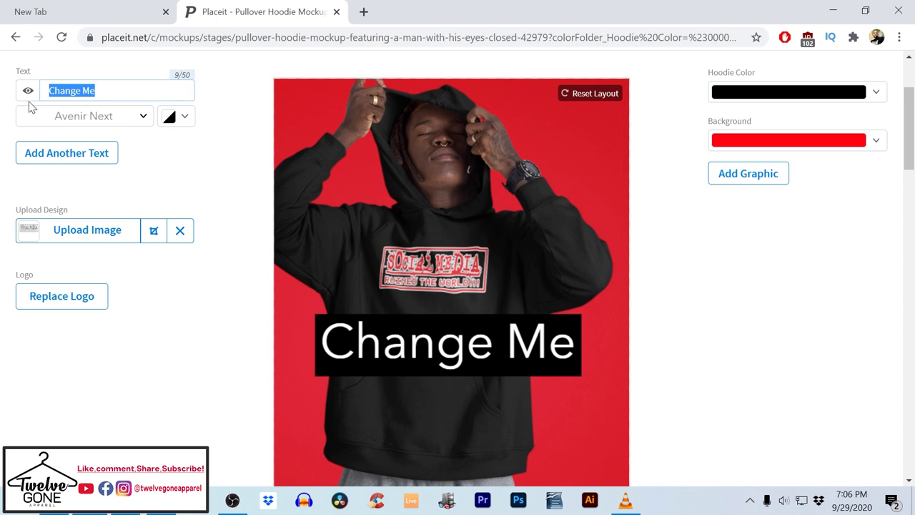
type("Social ")
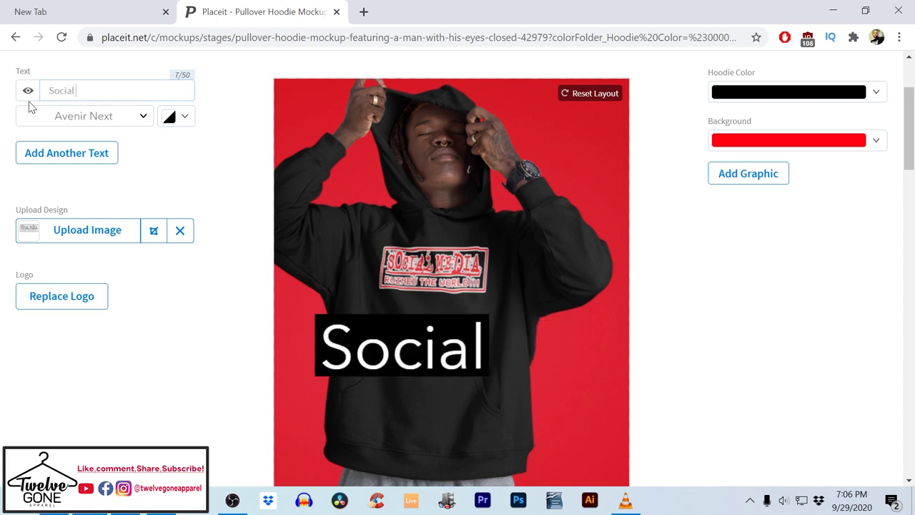
type("Media ")
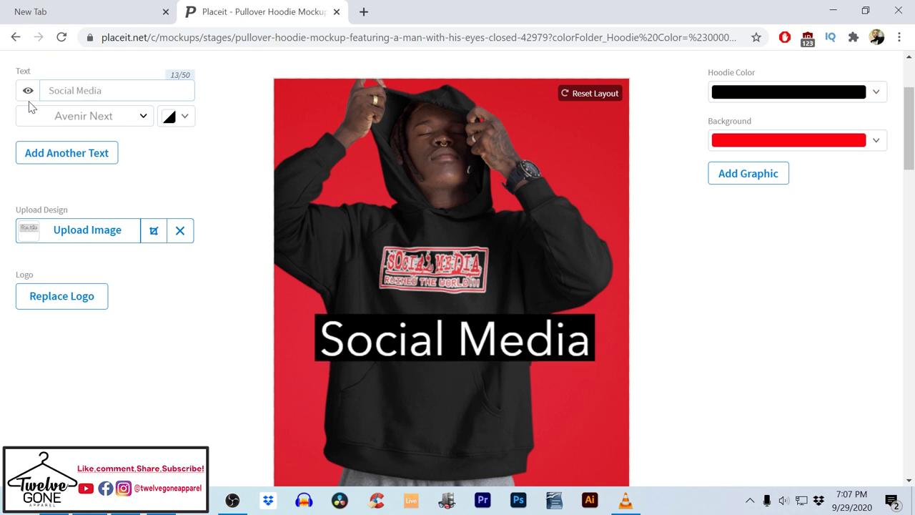
type("Ruined ")
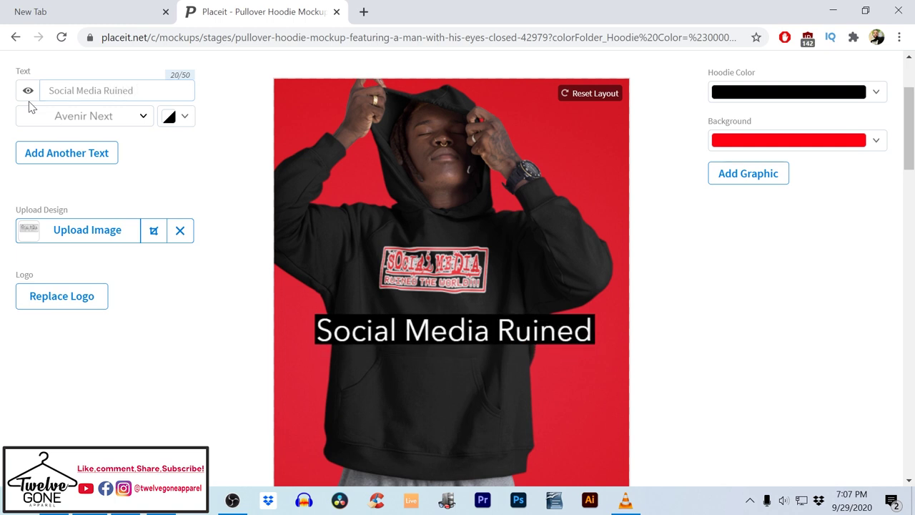
type(" th")
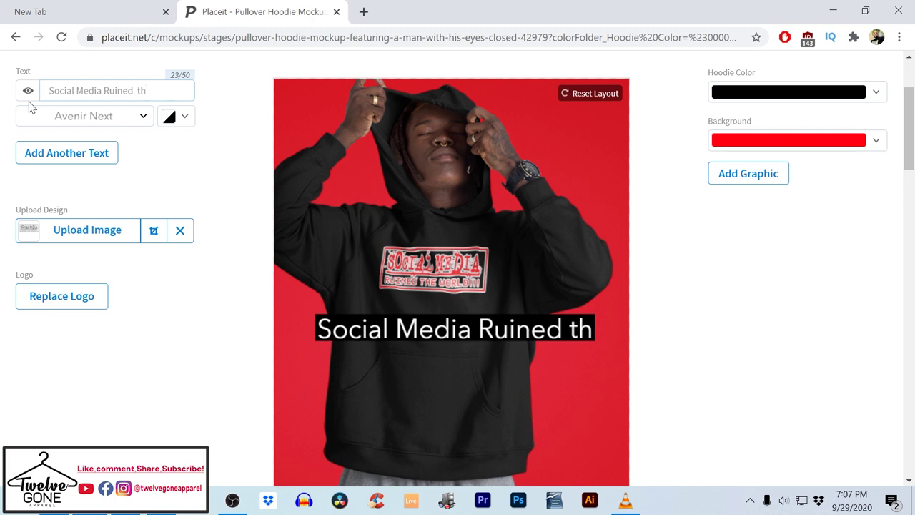
key("BackSpace")
key("BackSpace")
key("BackSpace")
key("BackSpace")
key("BackSpace")
key("BackSpace")
key("BackSpace")
key("BackSpace")
key("BackSpace")
key("BackSpace")
key("BackSpace")
key("BackSpace")
key("BackSpace")
key("BackSpace")
key("BackSpace")
key("BackSpace")
key("BackSpace")
key("BackSpace")
key("BackSpace")
key("BackSpace")
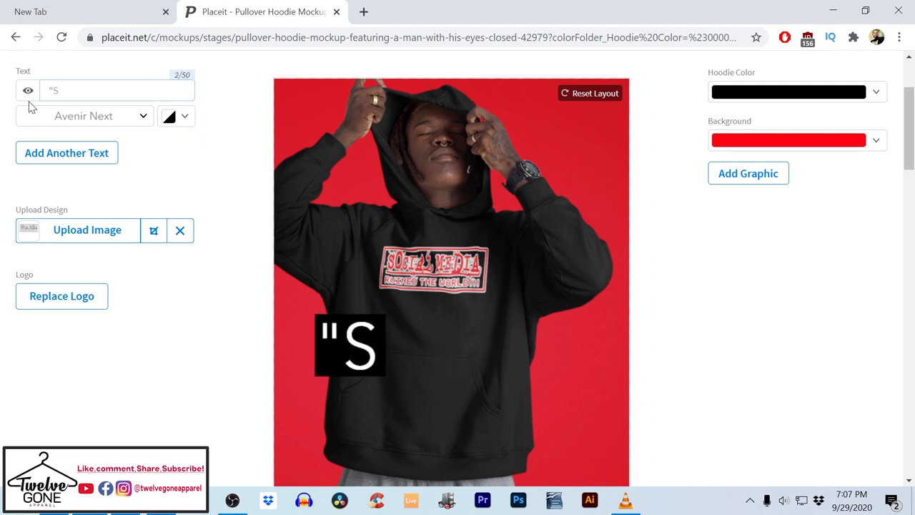
type("\"Social media")
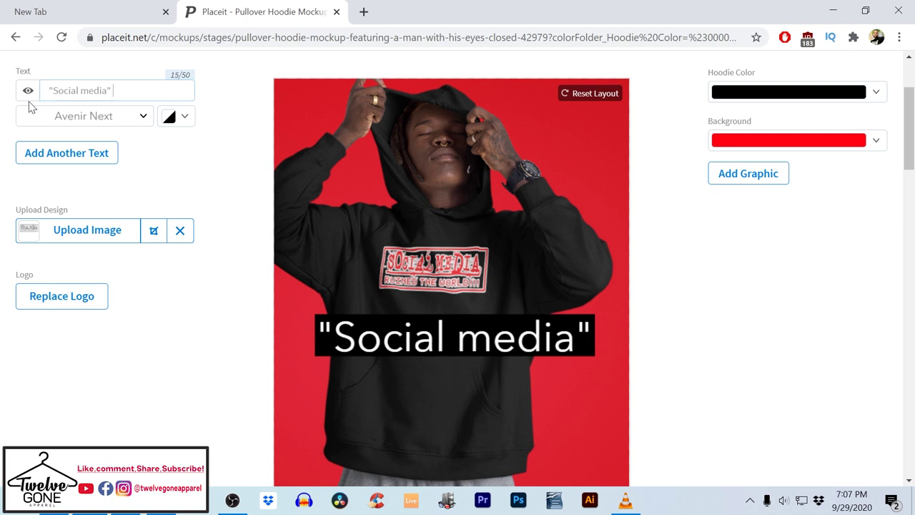
type("\" tee")
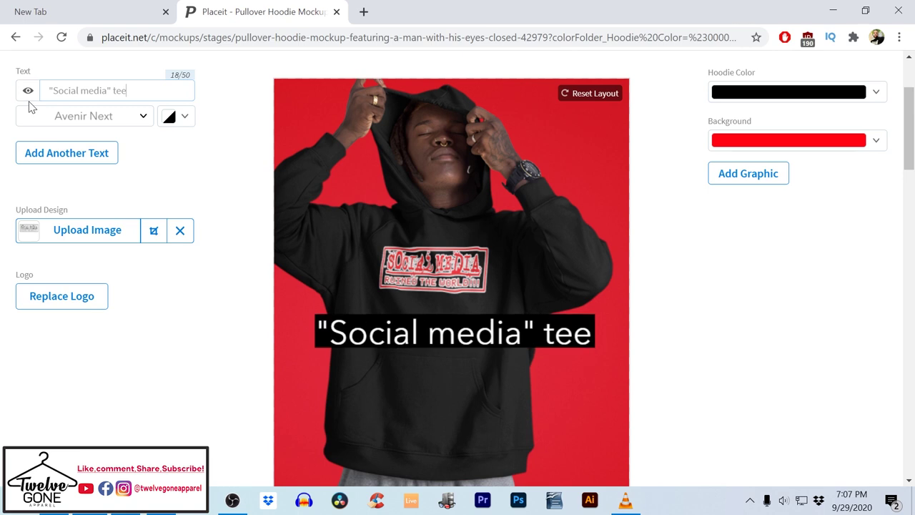
scroll(101, 49, "down", 1)
scroll(96, 60, "down", 1)
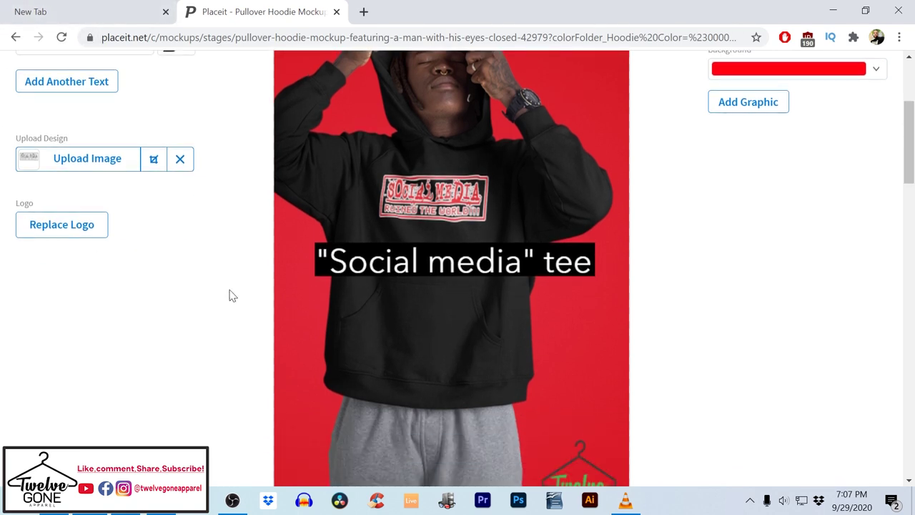
Change 'tee' to 'Hoodie' so the caption reads "Social media"Hoodie
left_click(384, 266)
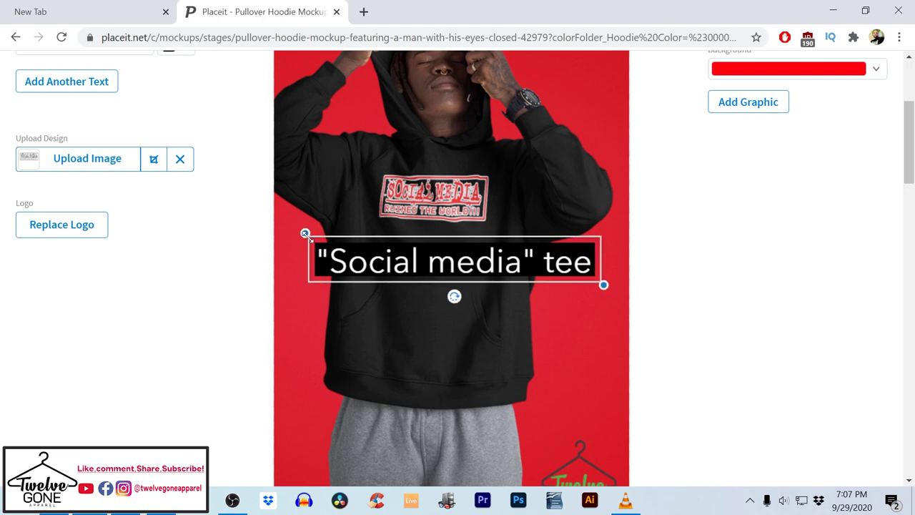
left_click_drag(306, 232, 309, 230)
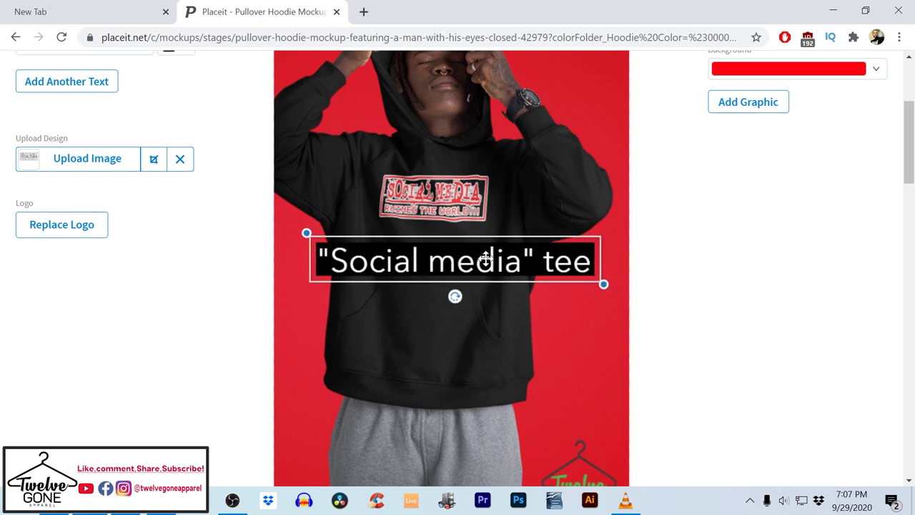
scroll(131, 181, "up", 3)
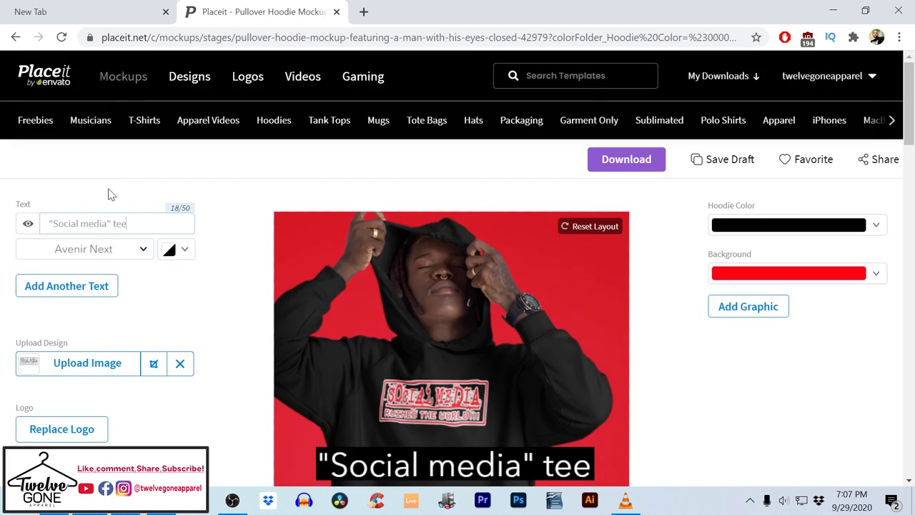
double_click(119, 223)
type("Hoodia")
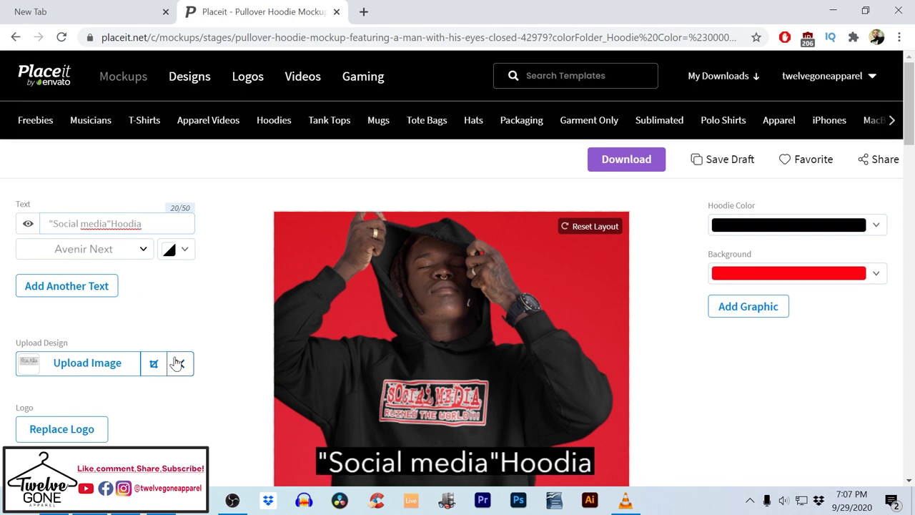
key("BackSpace")
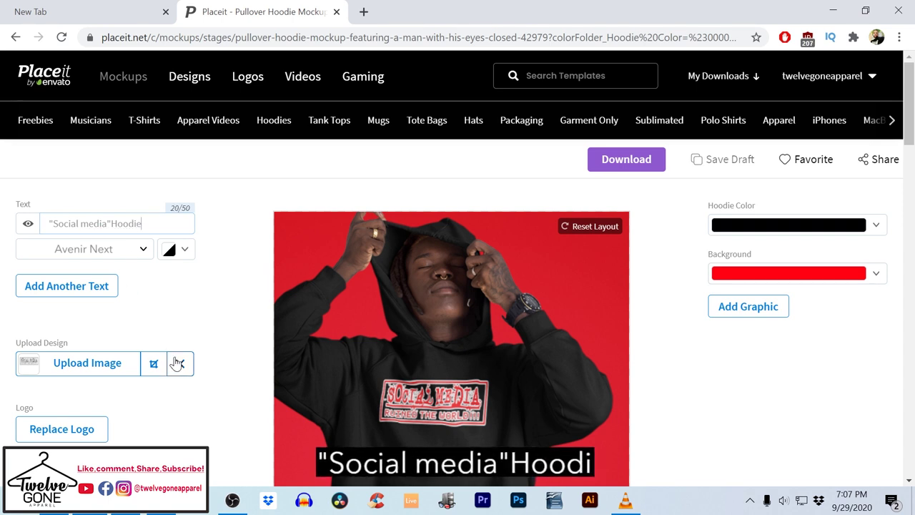
type("e")
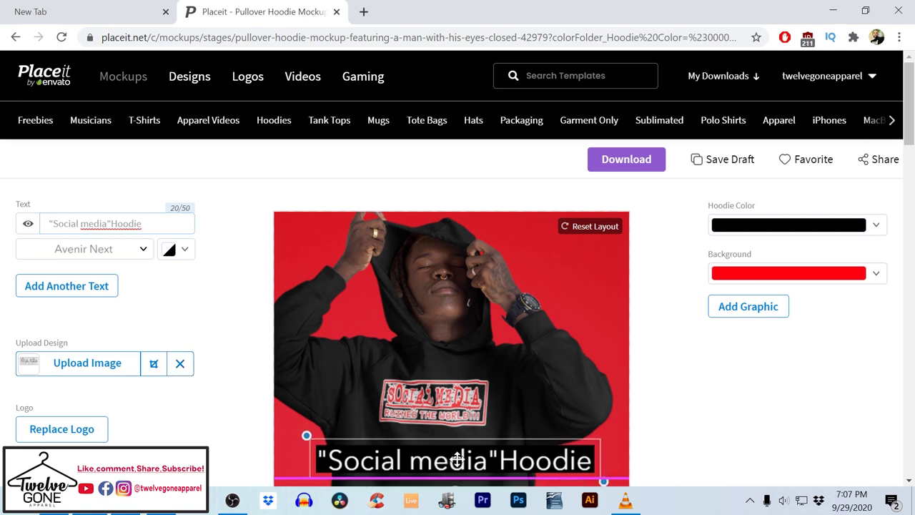
Shrink the caption into the image's top-right corner and add a second text layer
left_click_drag(425, 480, 426, 421)
scroll(461, 395, "down", 3)
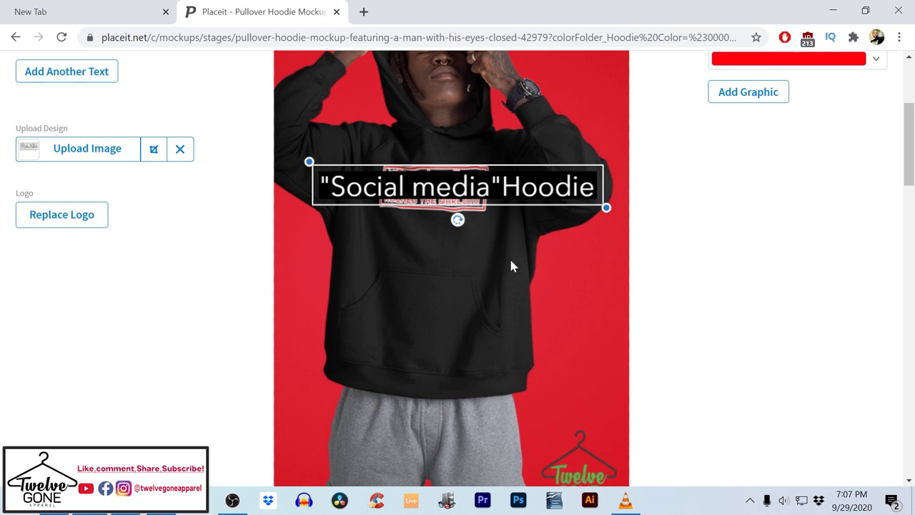
left_click_drag(604, 206, 513, 335)
scroll(515, 337, "up", 2)
scroll(534, 358, "down", 1)
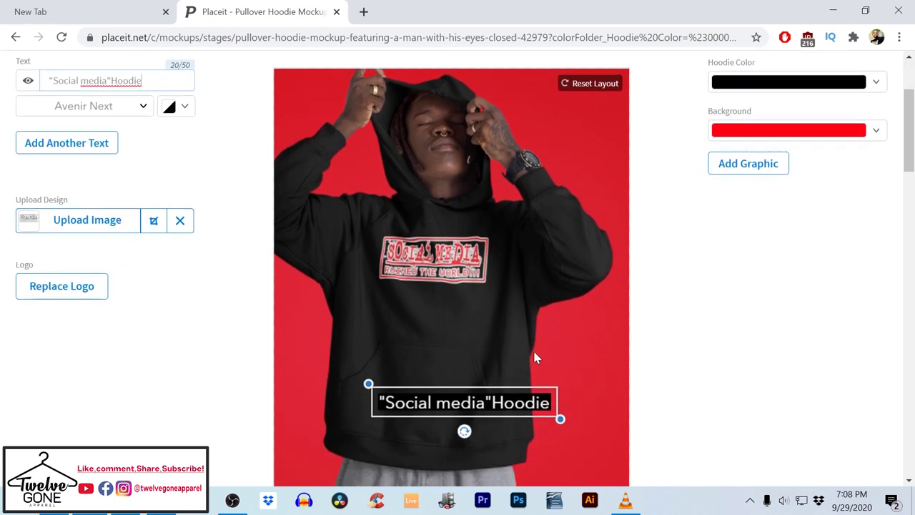
left_click_drag(560, 419, 596, 101)
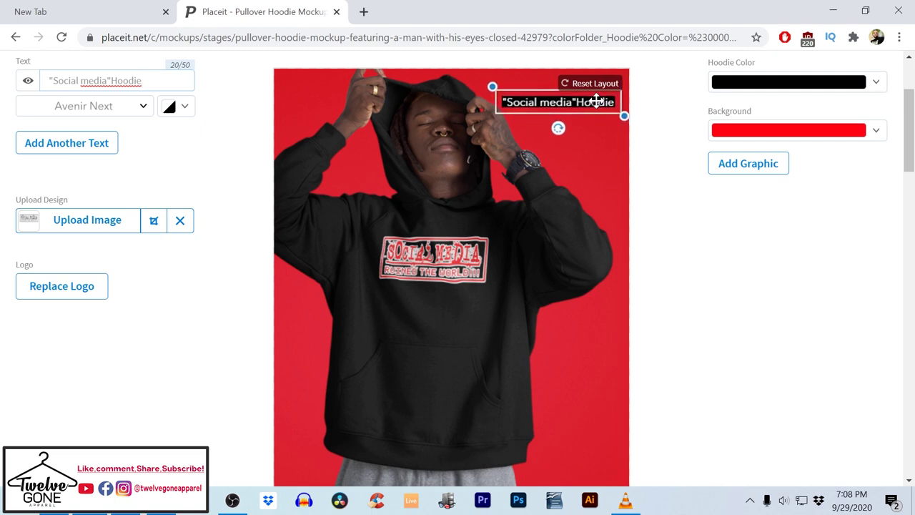
left_click(93, 152)
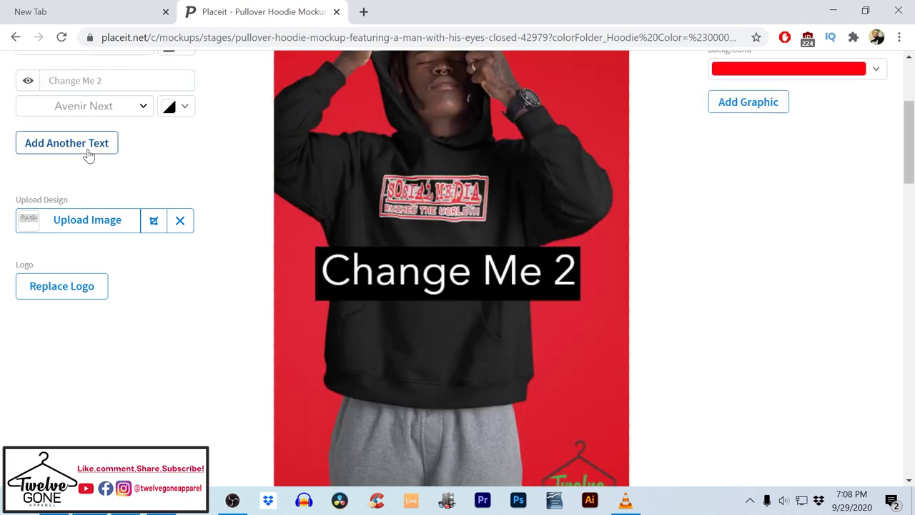
Replace the second text layer's placeholder with 'Available Now!!'
scroll(114, 175, "up", 2)
scroll(119, 179, "up", 1)
left_click_drag(114, 223, 54, 223)
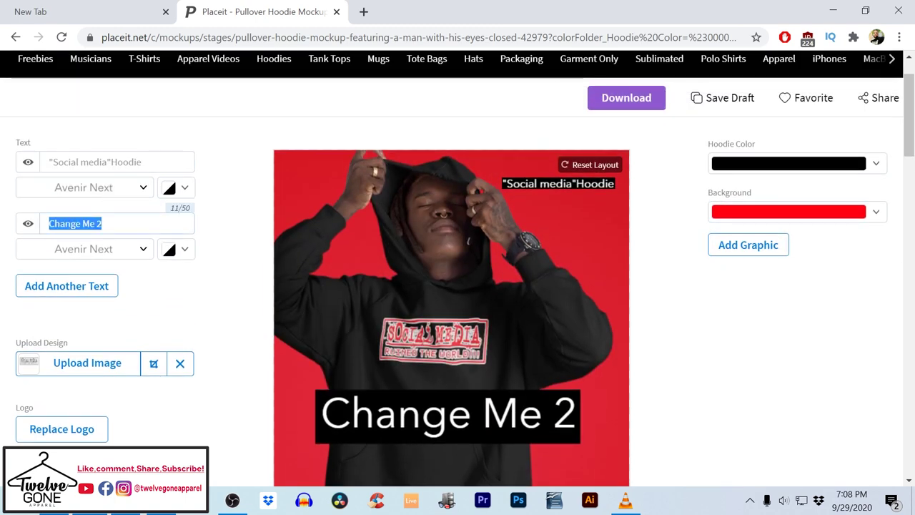
type("A")
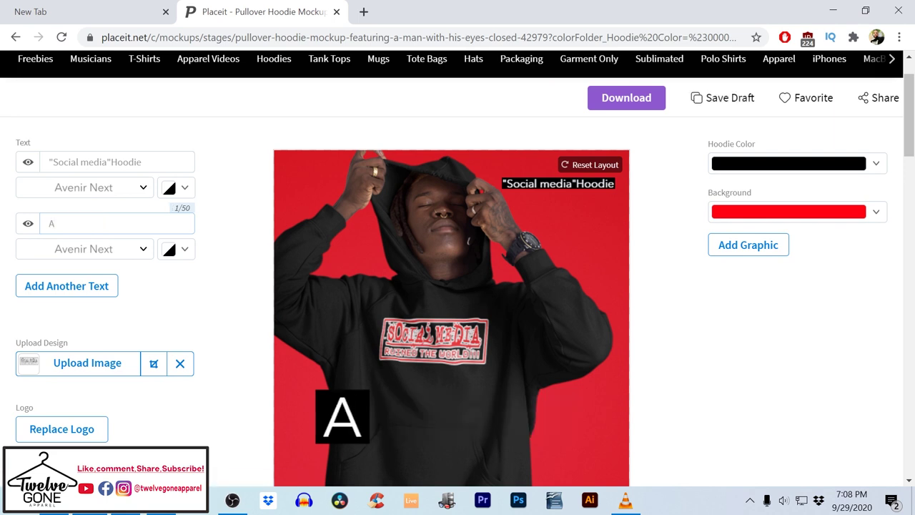
type("v")
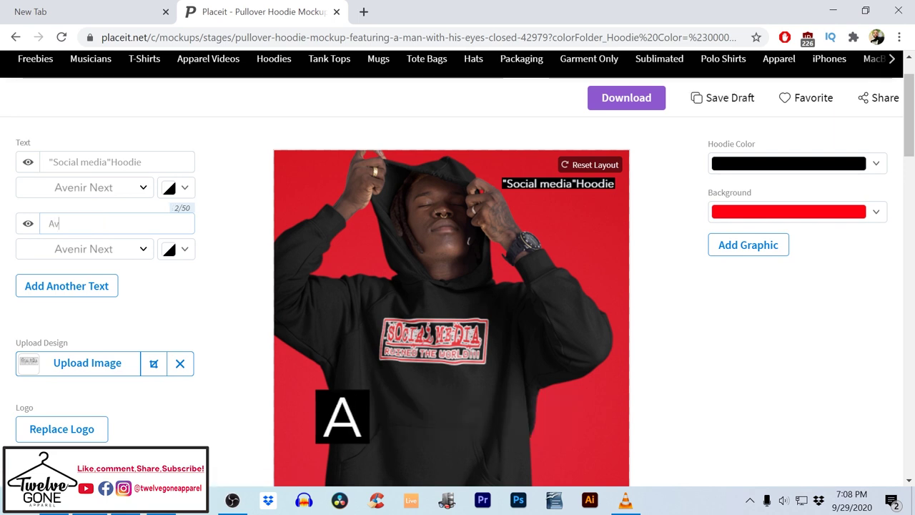
type("aila")
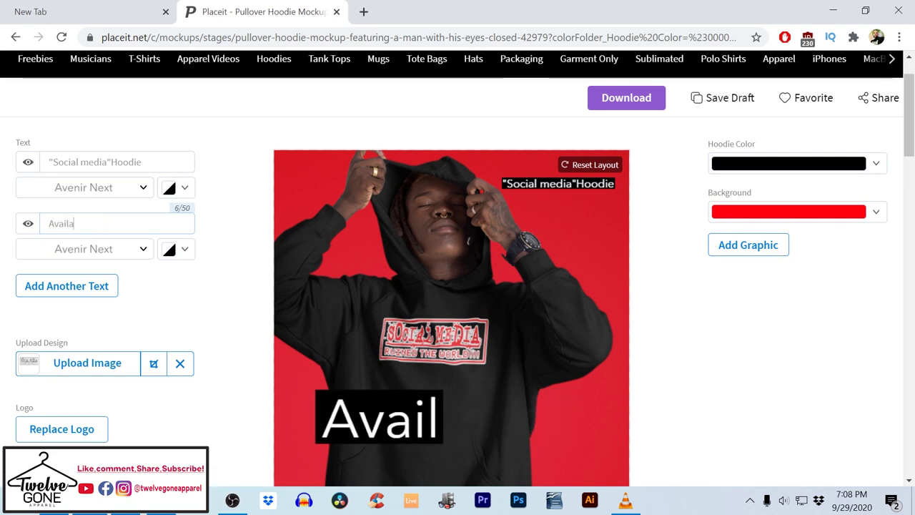
type("ble")
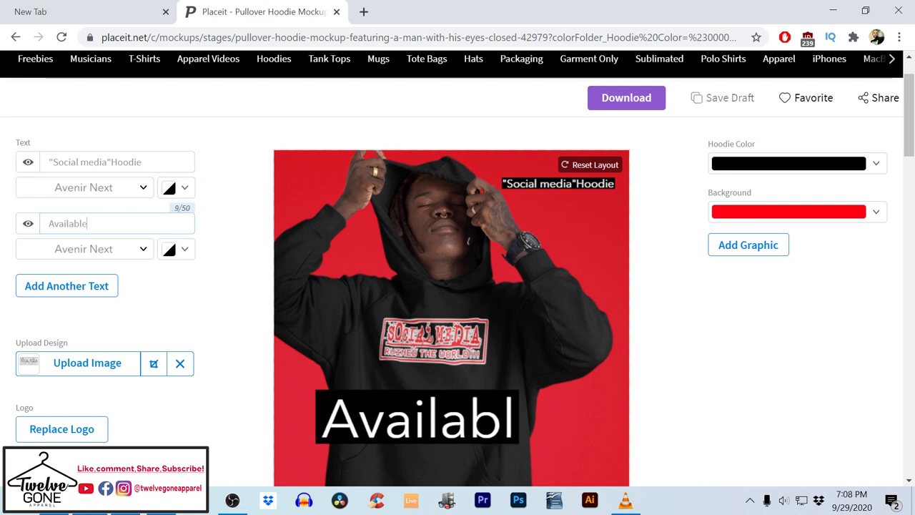
type(" No")
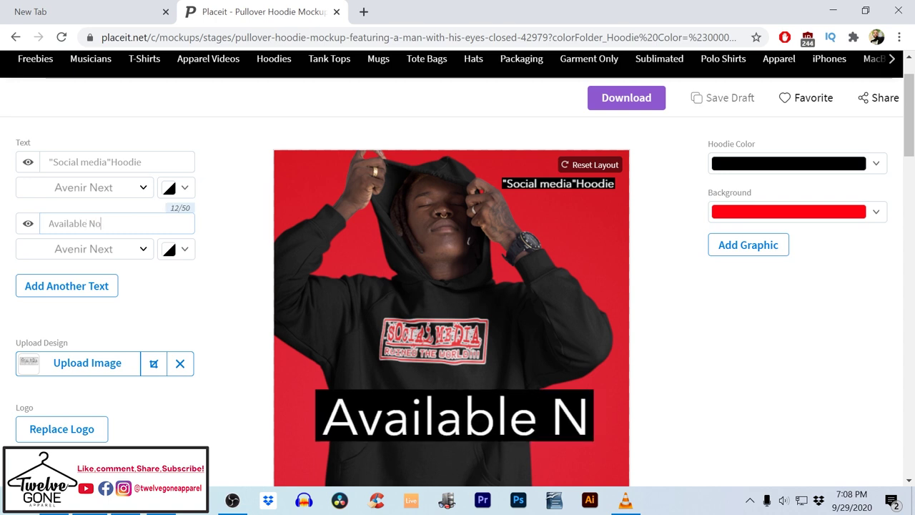
type("w!!")
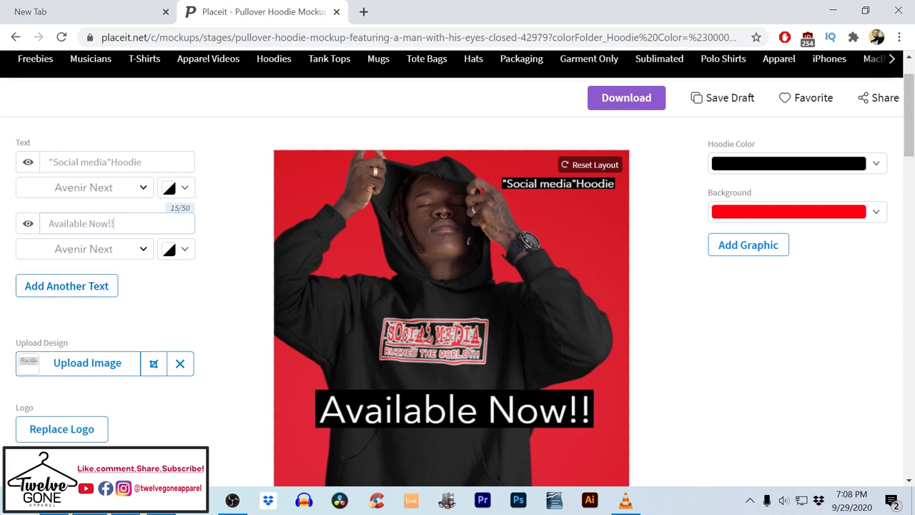
Shrink the Available Now!! text and place it beneath the first caption at top right
left_click(429, 416)
left_click_drag(309, 388, 565, 201)
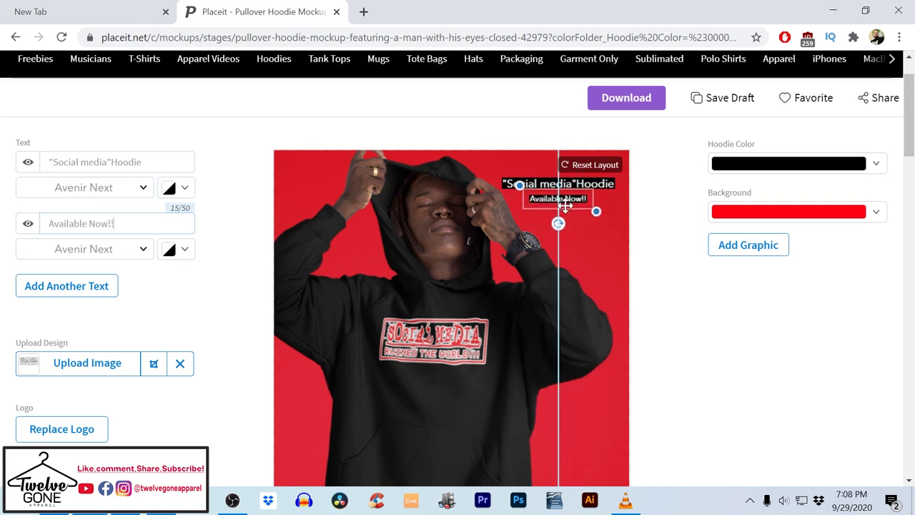
left_click(677, 281)
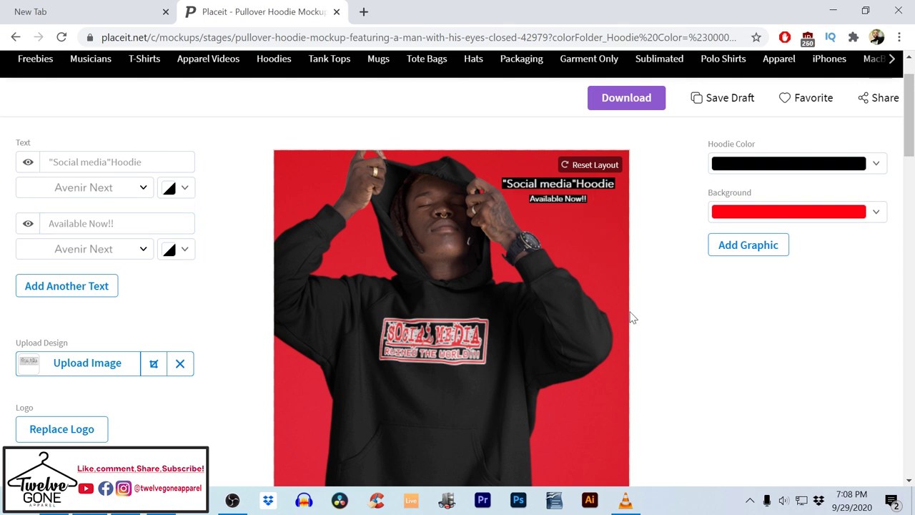
scroll(629, 316, "down", 3)
scroll(629, 323, "down", 1)
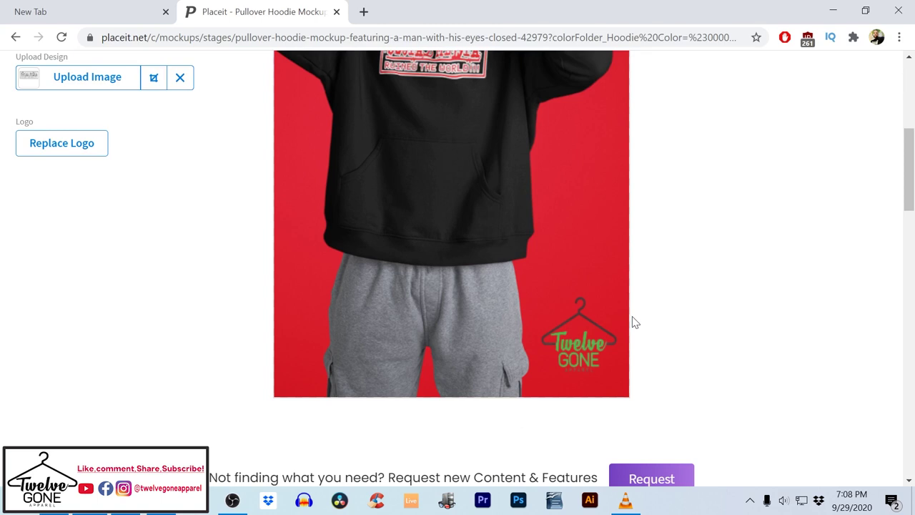
scroll(633, 321, "up", 4)
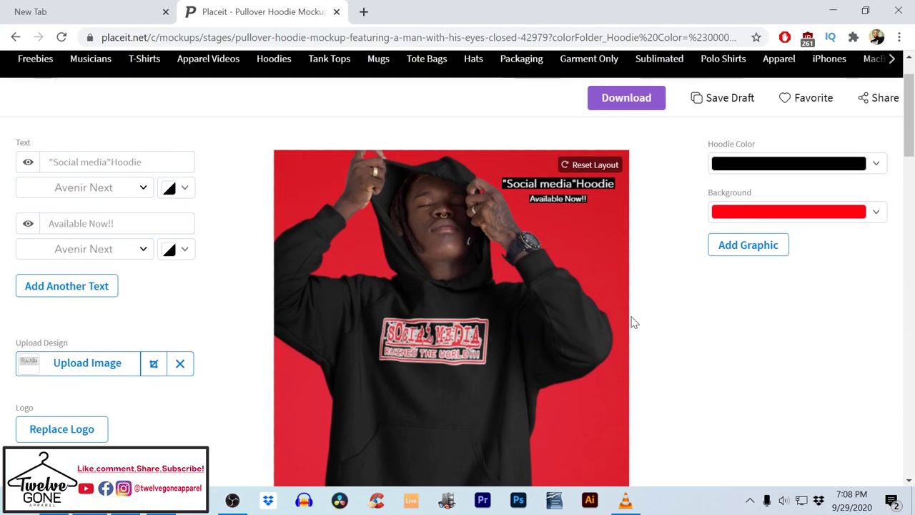
Add a third text line and replace its 'Change Me 3' placeholder with the store's e-mail address
left_click(93, 286)
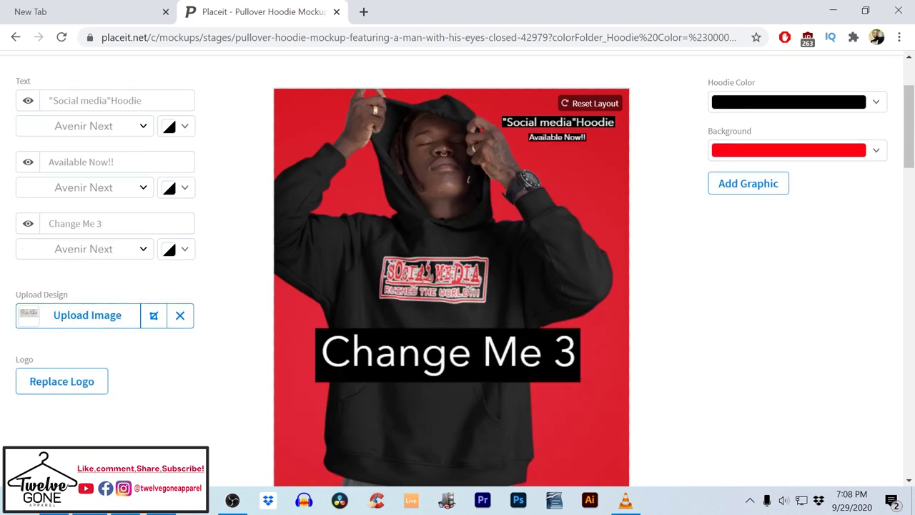
left_click(75, 223)
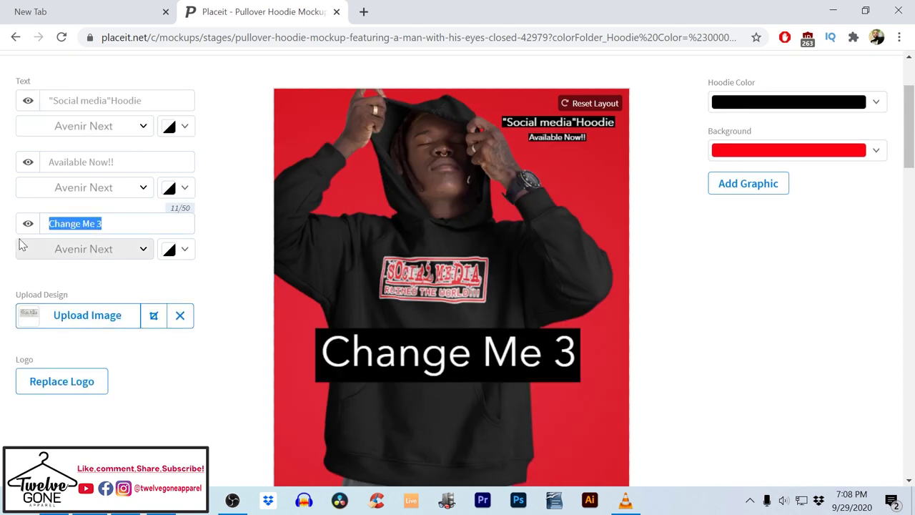
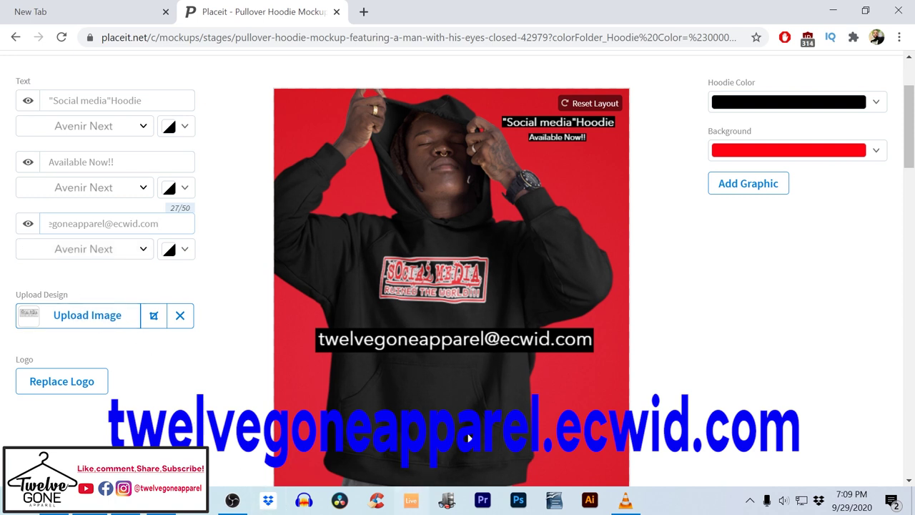
Move the e-mail caption off the hoodie chest down onto the grey pants at the bottom
scroll(468, 438, "down", 3)
left_click_drag(449, 136, 436, 382)
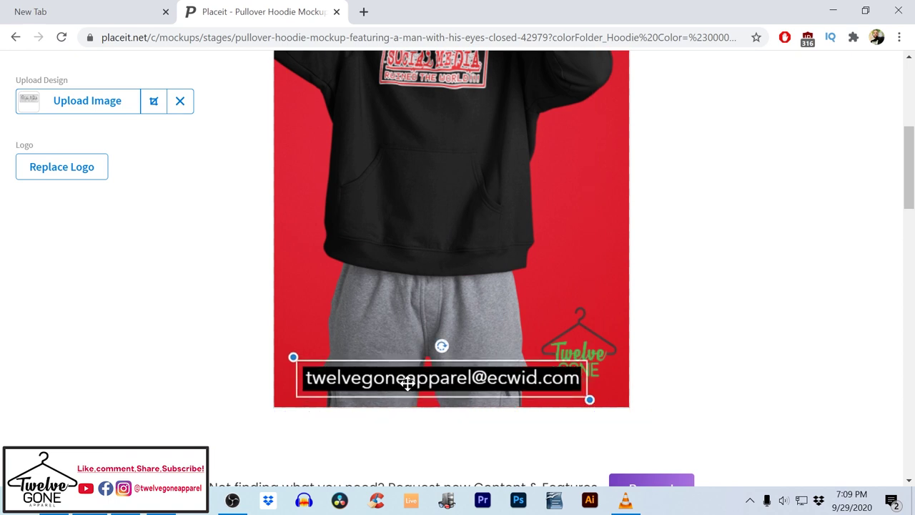
left_click(241, 368)
scroll(241, 368, "up", 1)
scroll(243, 361, "up", 3)
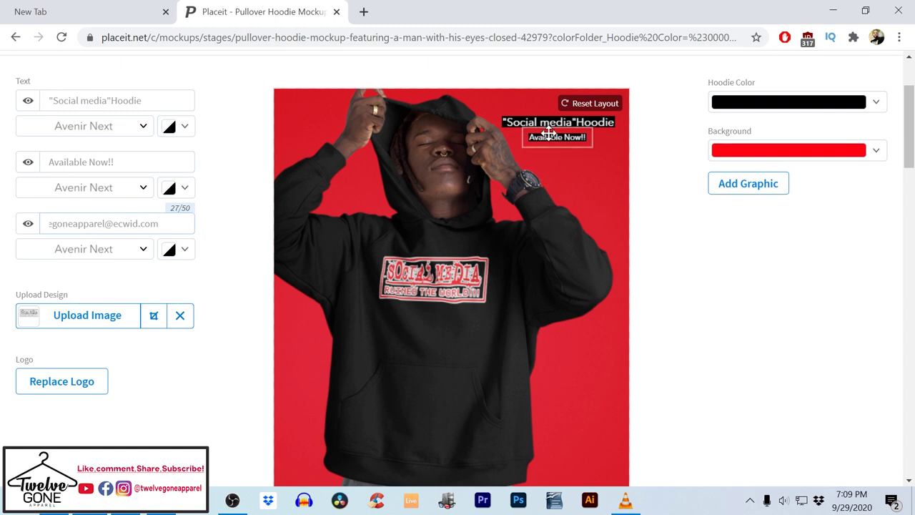
scroll(467, 415, "down", 2)
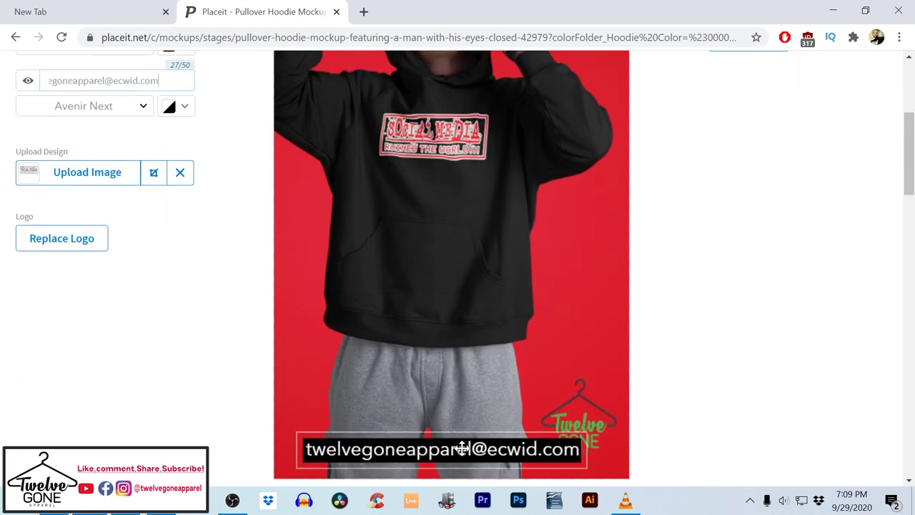
left_click(467, 447)
left_click(250, 351)
scroll(236, 323, "up", 2)
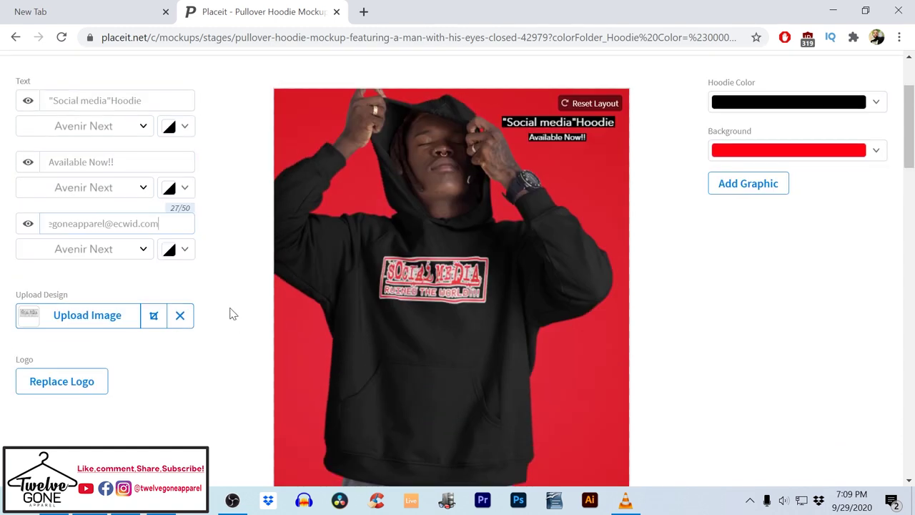
left_click(172, 250)
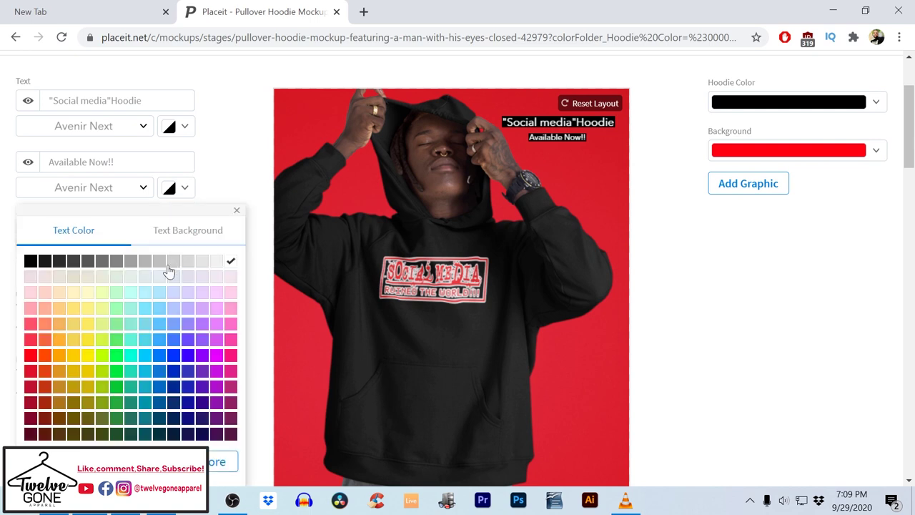
left_click(30, 355)
scroll(483, 308, "down", 3)
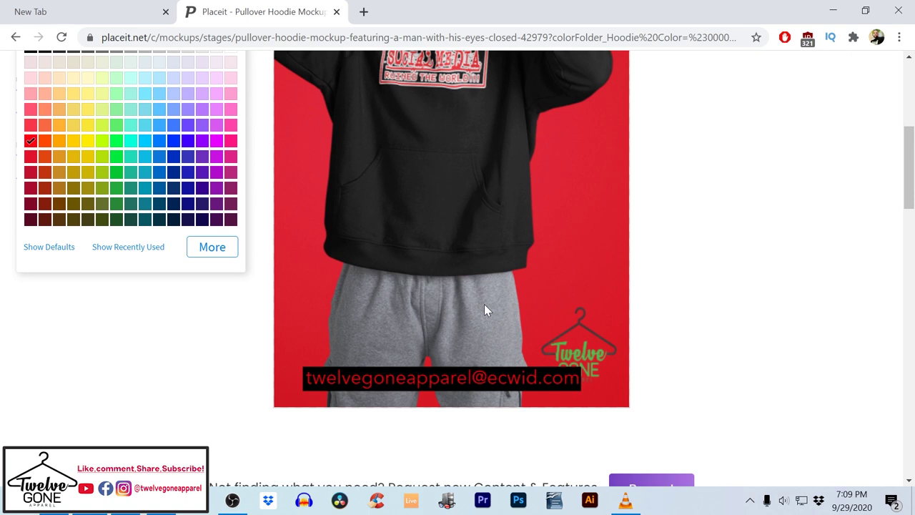
scroll(236, 271, "up", 2)
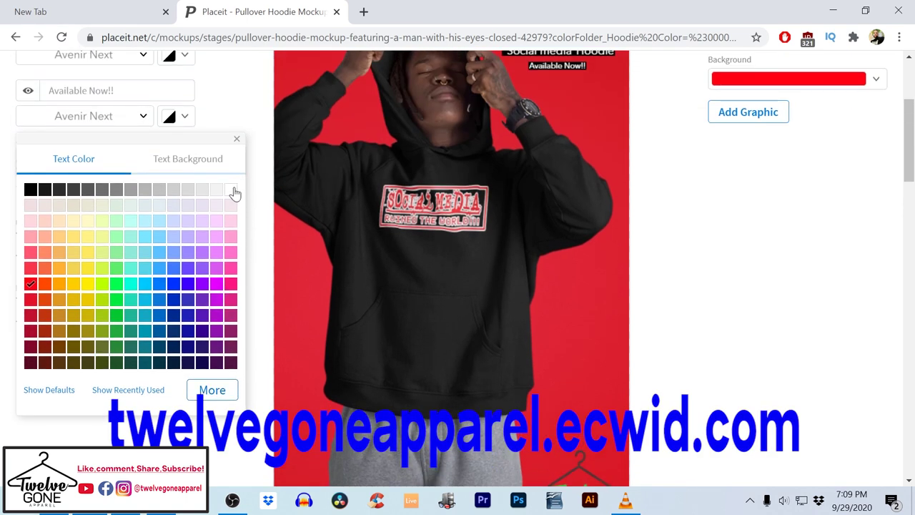
left_click(230, 189)
scroll(476, 271, "up", 2)
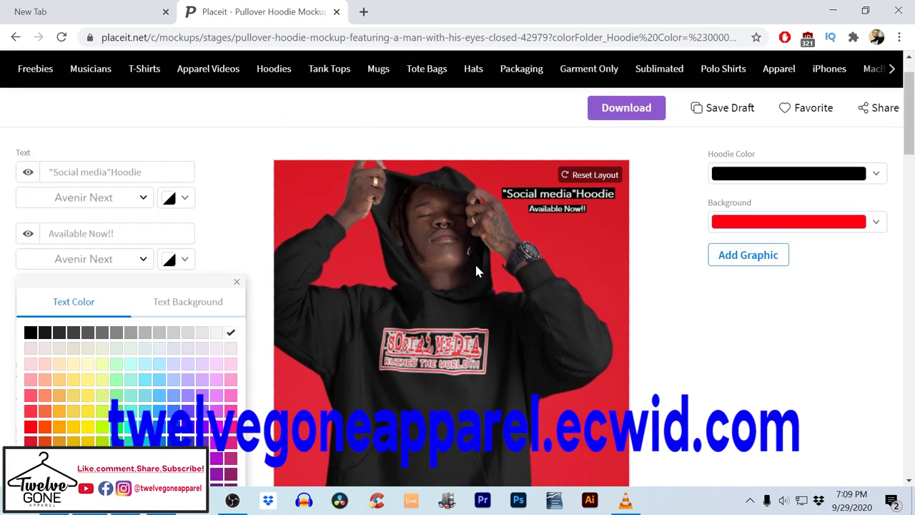
left_click(681, 307)
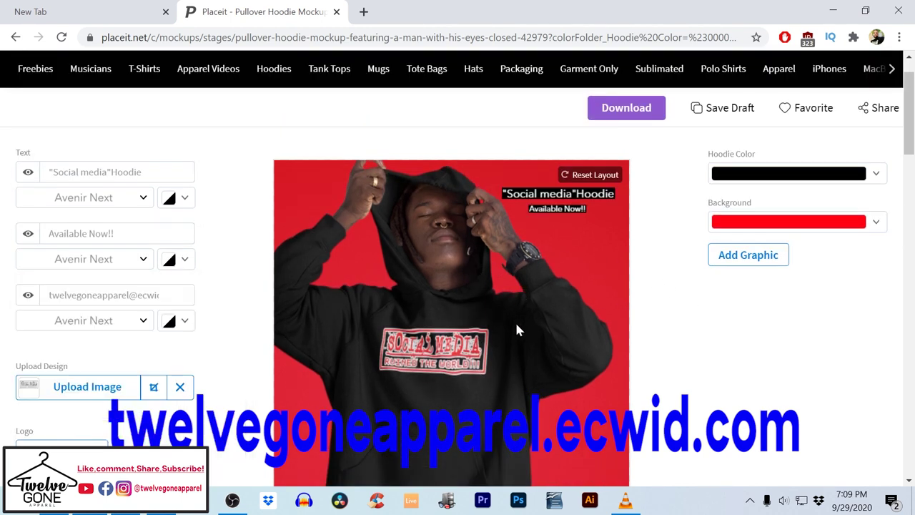
scroll(584, 273, "down", 5)
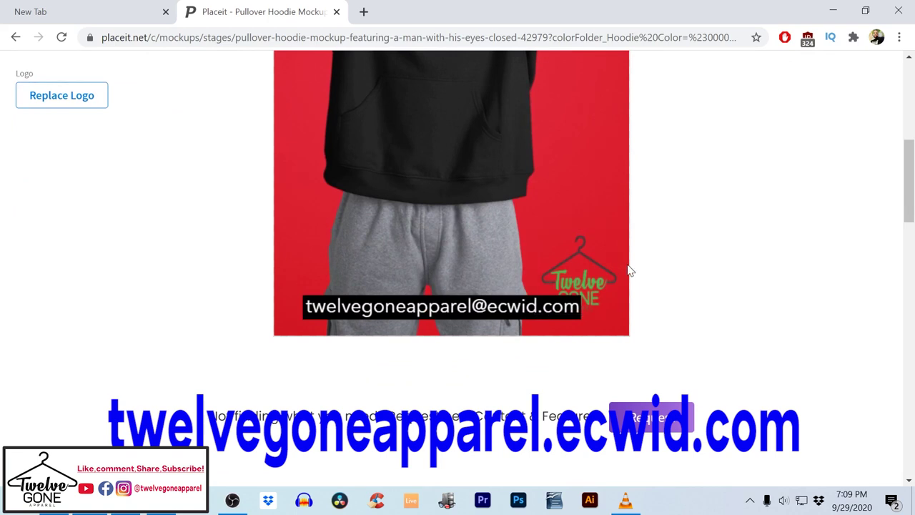
Shrink the Twelve Gone logo and position it just above the e-mail caption's right end
left_click_drag(523, 307, 517, 322)
left_click(568, 262)
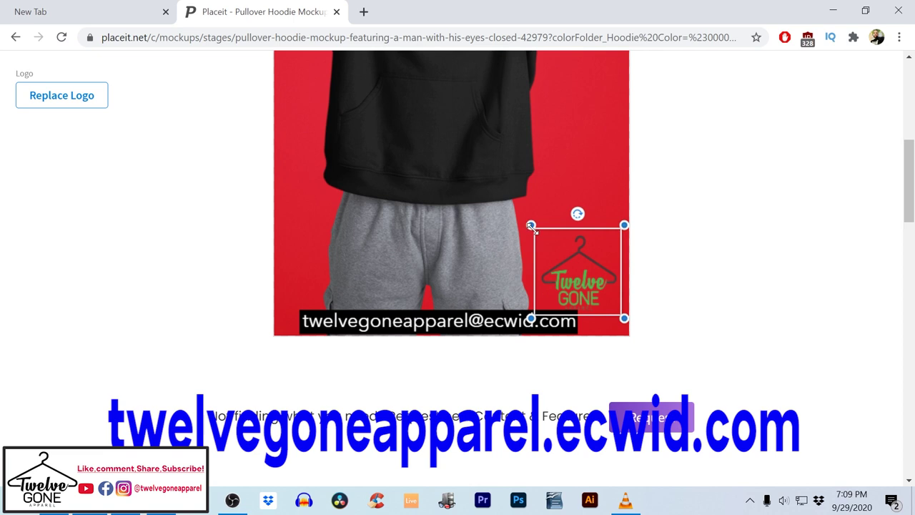
left_click_drag(531, 226, 557, 252)
left_click_drag(593, 292, 589, 278)
left_click_drag(517, 320, 507, 314)
left_click_drag(587, 288, 593, 281)
left_click(641, 364)
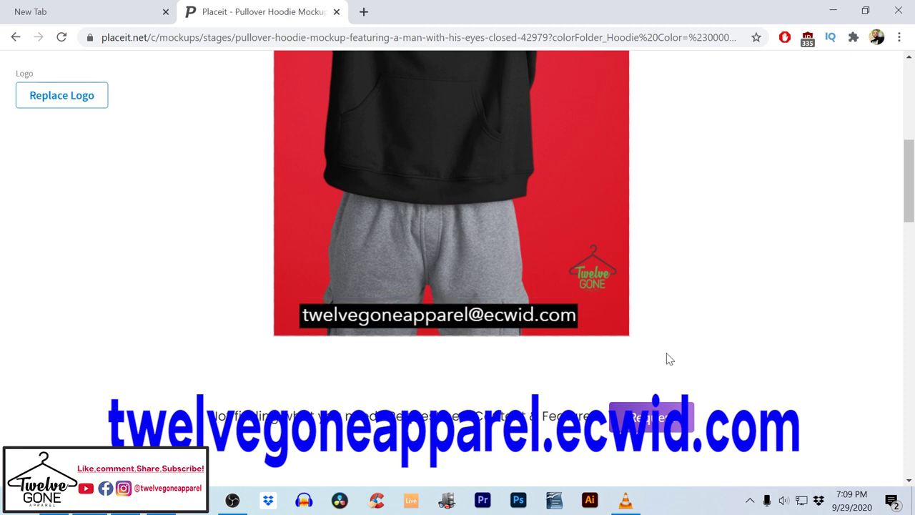
scroll(669, 350, "up", 5)
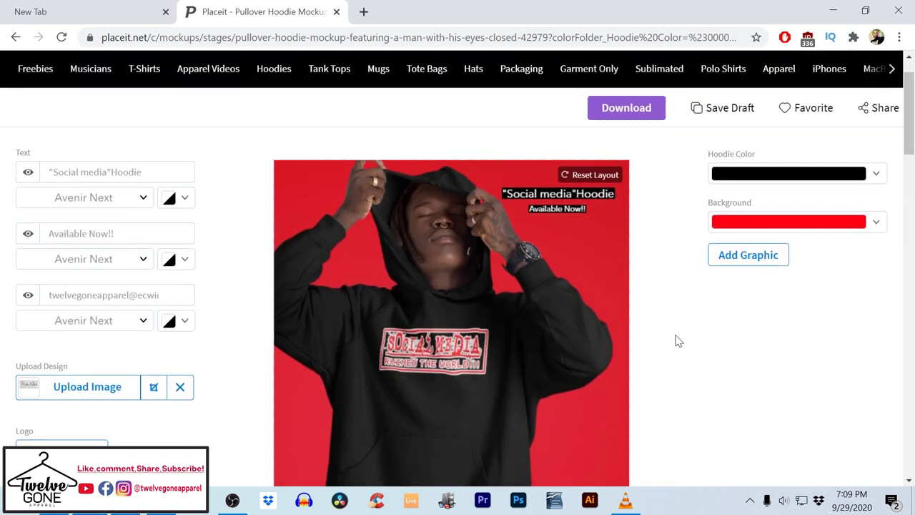
Generate the finished black-hoodie mockup and download it from My Downloads
left_click(635, 109)
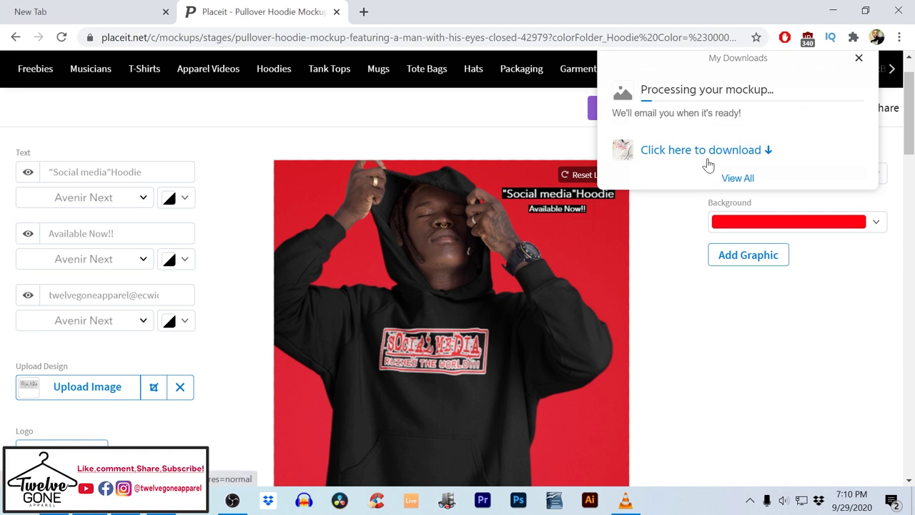
left_click(697, 157)
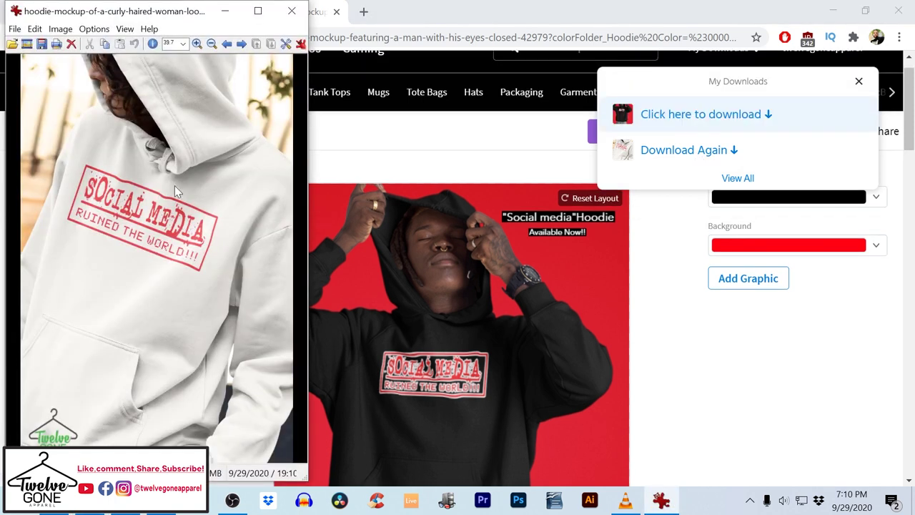
Close the old image, view the downloaded black-hoodie mockup in IrfanView, close it, and open a new tab
left_click(290, 10)
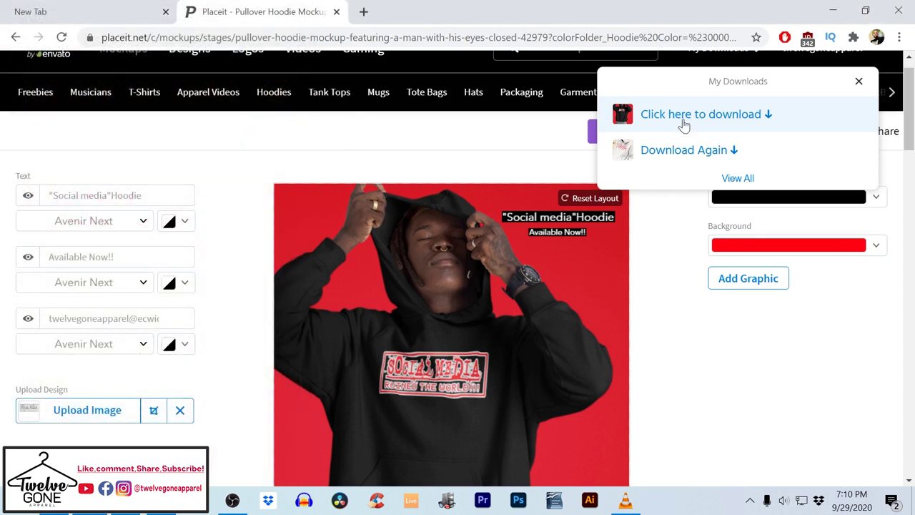
left_click(711, 117)
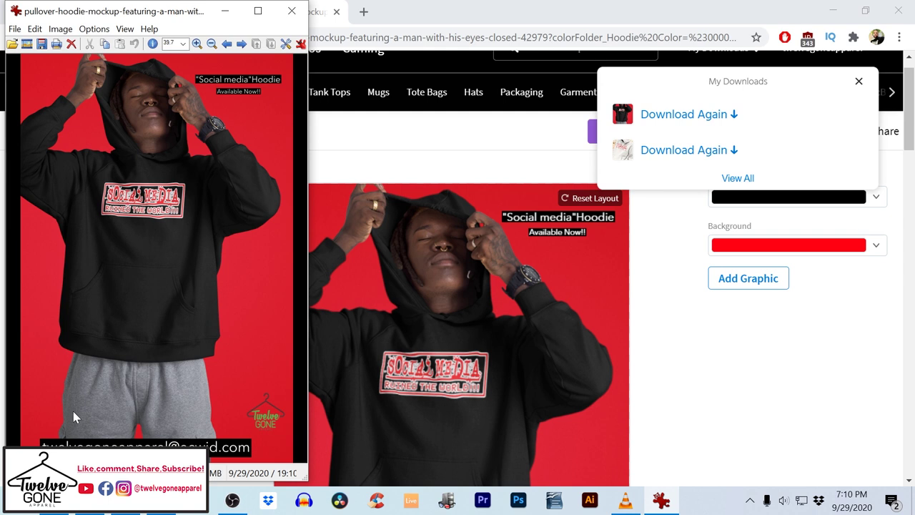
left_click(291, 11)
left_click(364, 12)
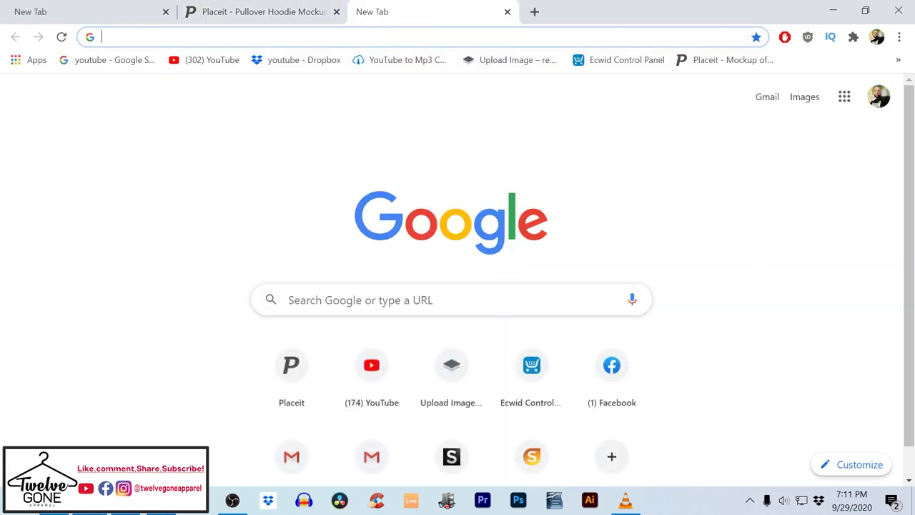
Go to the Twelve Gone Apparel storefront at twelvegoneapparel.ecwid.com
type("twe")
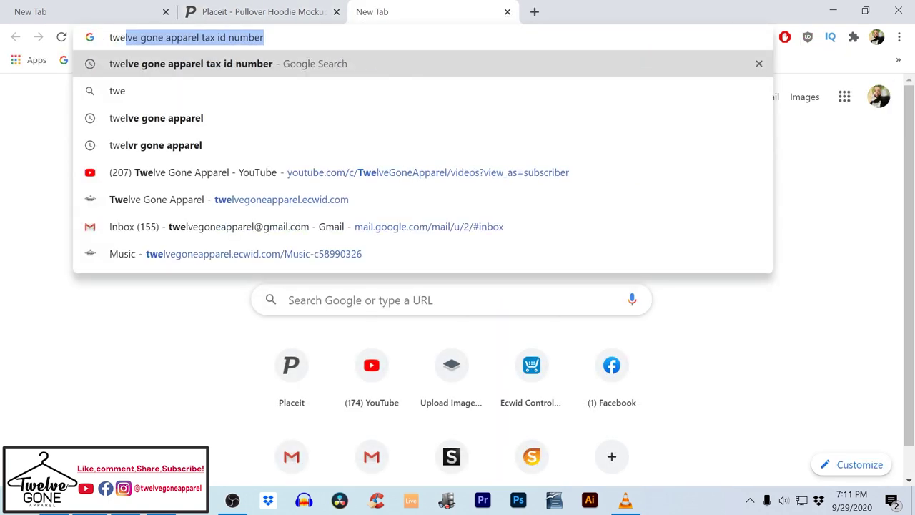
type("lveg")
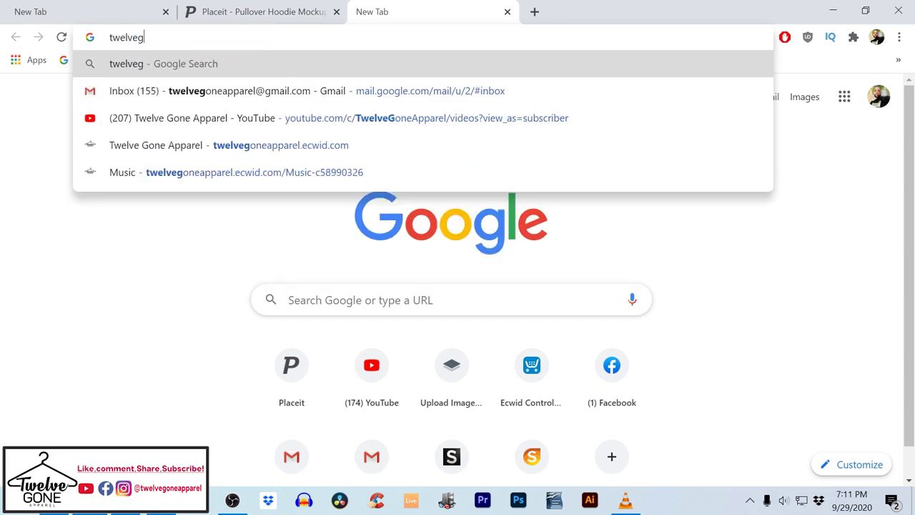
type("one")
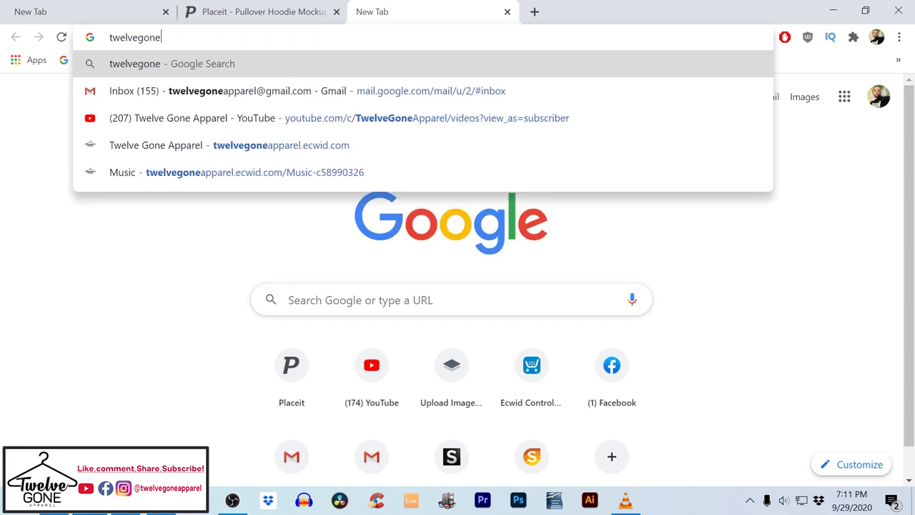
type("apparel")
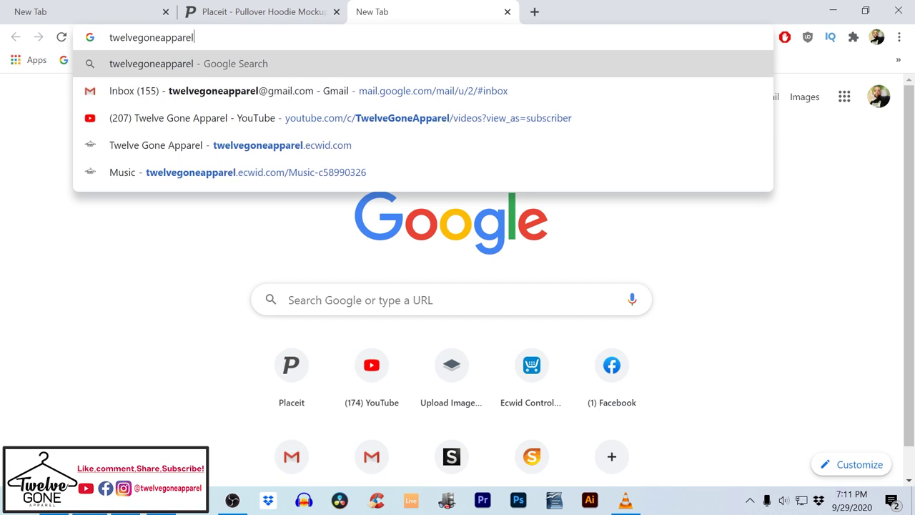
left_click(390, 143)
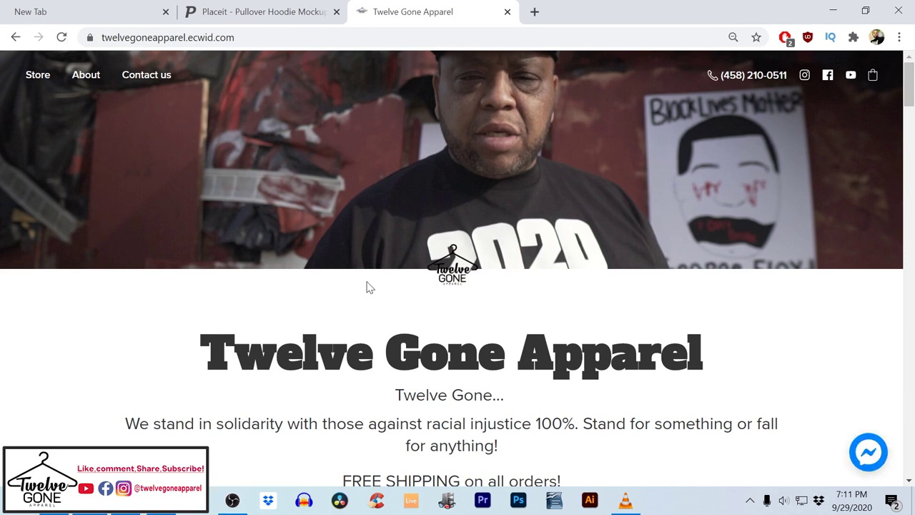
scroll(359, 284, "down", 2)
scroll(358, 284, "up", 2)
scroll(361, 283, "down", 6)
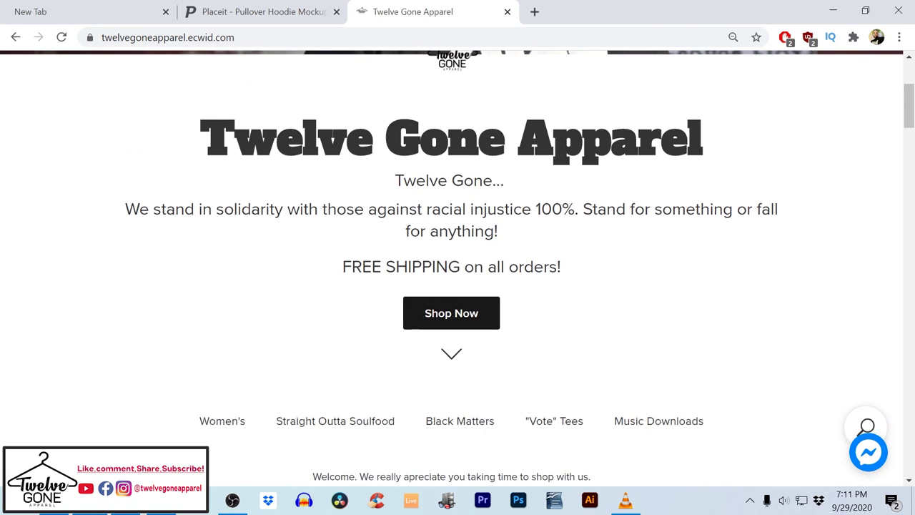
scroll(381, 285, "down", 1)
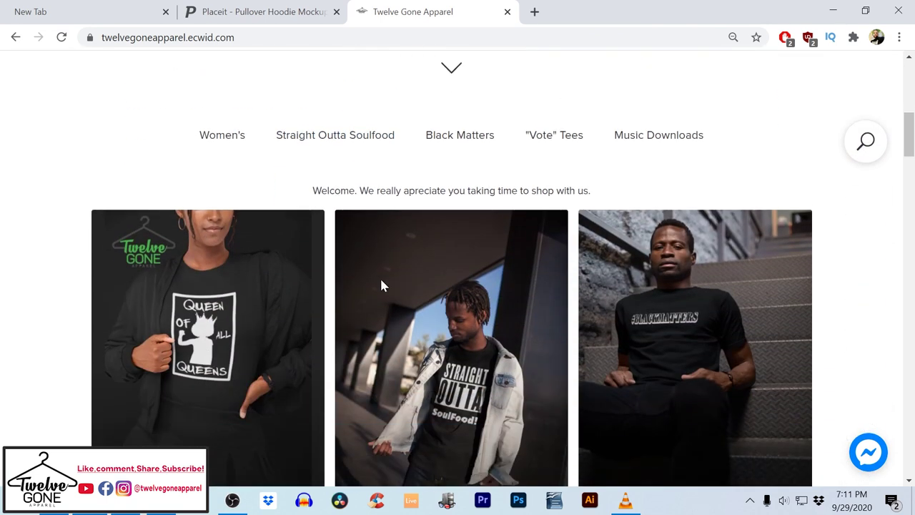
scroll(381, 286, "down", 1)
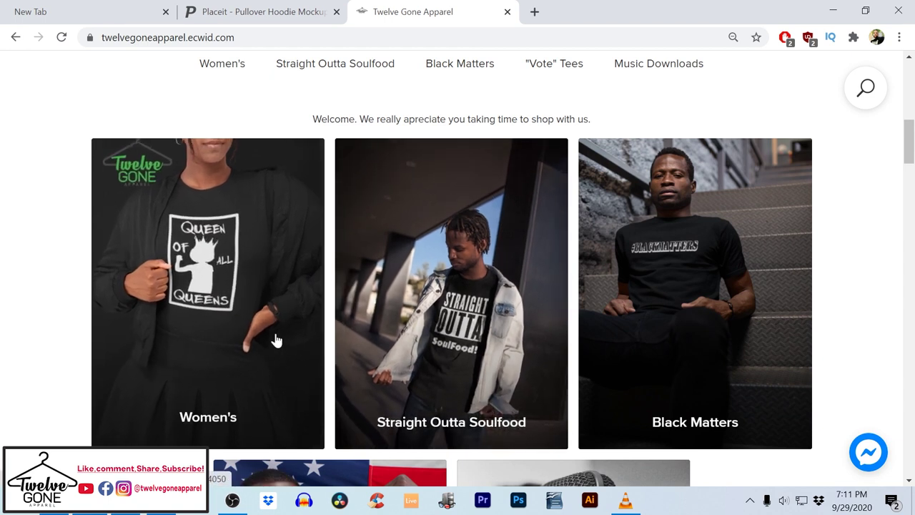
scroll(350, 306, "down", 1)
scroll(325, 302, "down", 2)
scroll(325, 302, "down", 3)
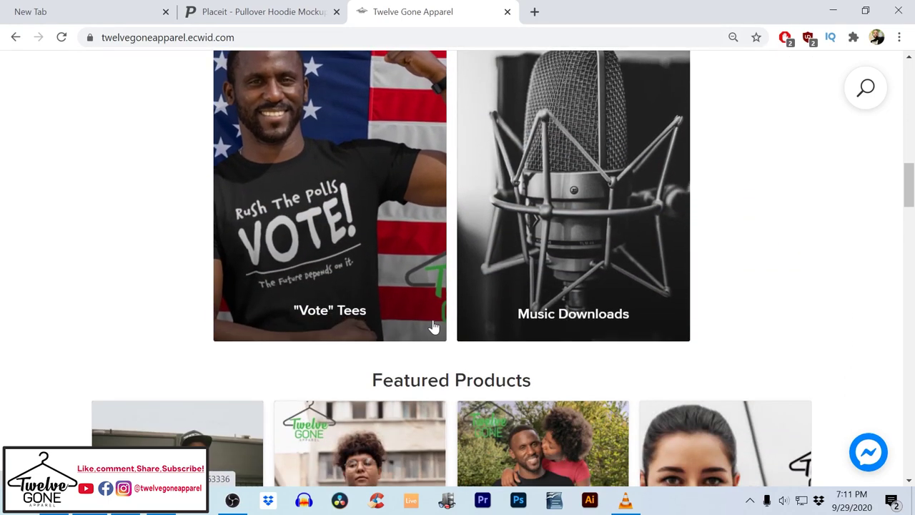
scroll(434, 327, "down", 3)
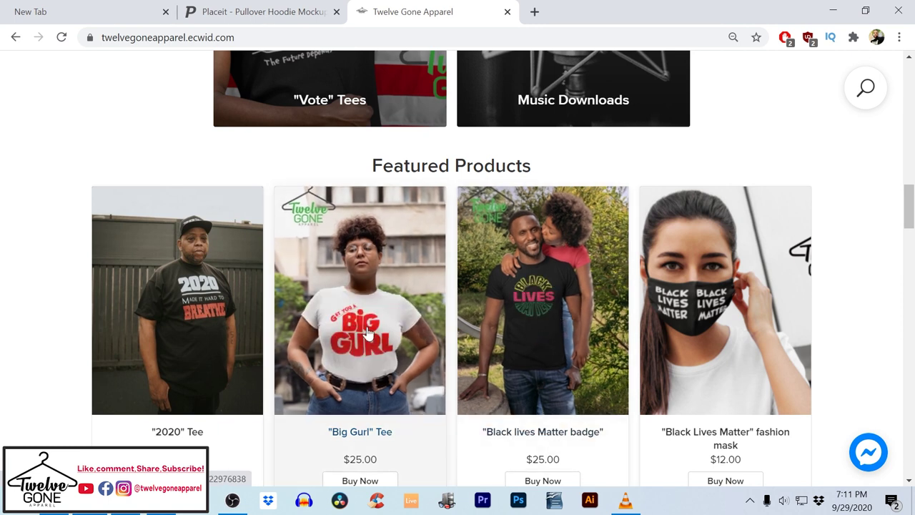
scroll(562, 312, "down", 4)
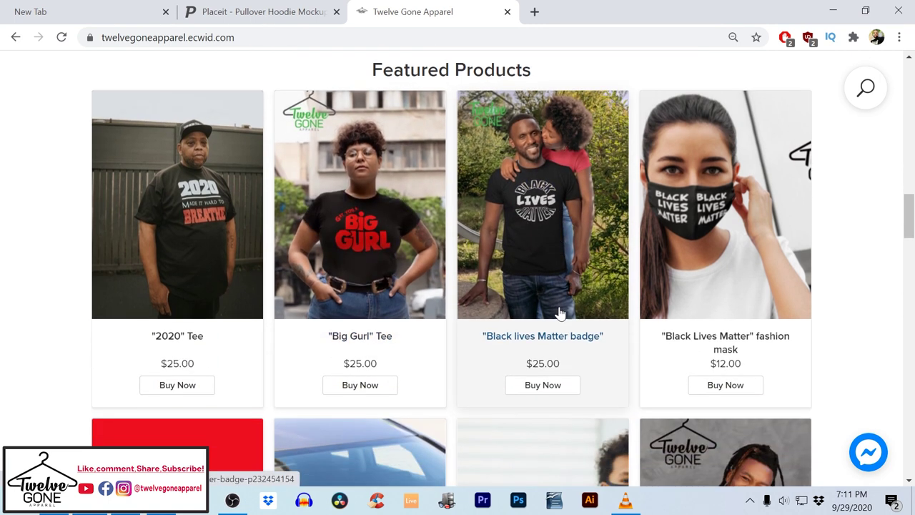
scroll(560, 313, "down", 1)
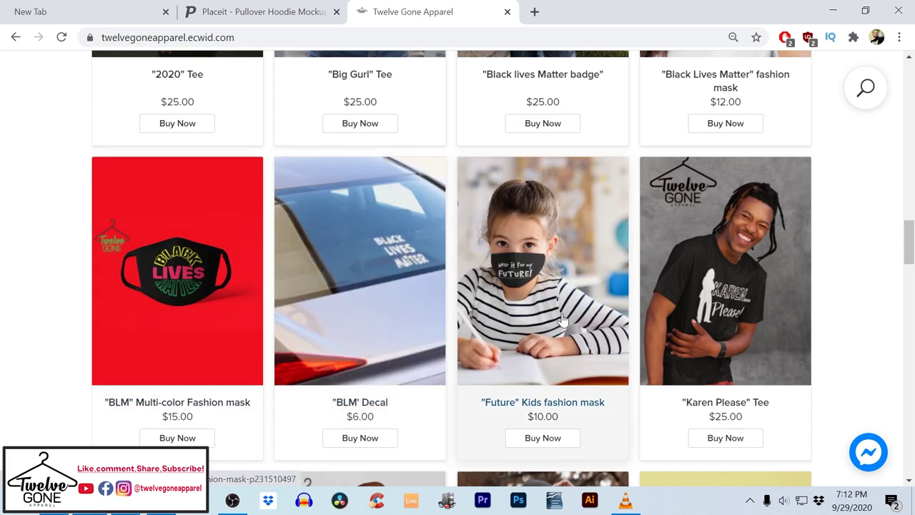
scroll(666, 301, "down", 1)
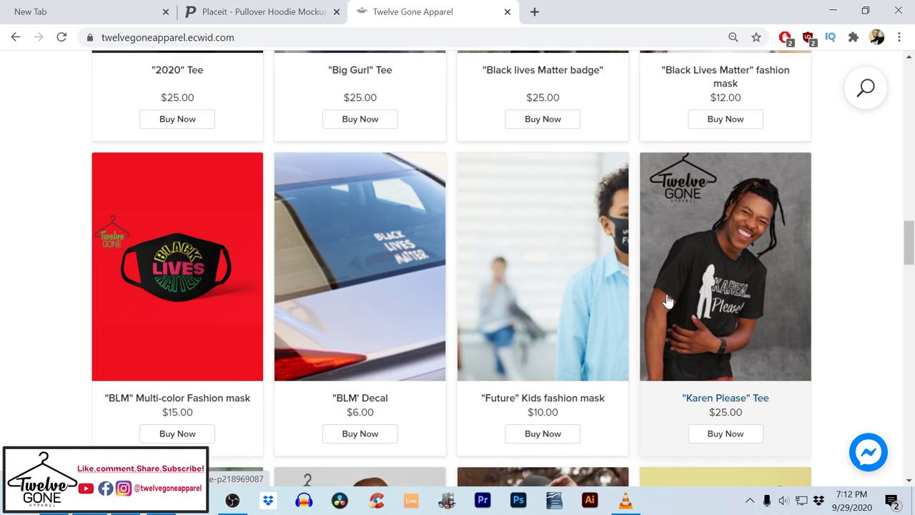
scroll(667, 301, "down", 4)
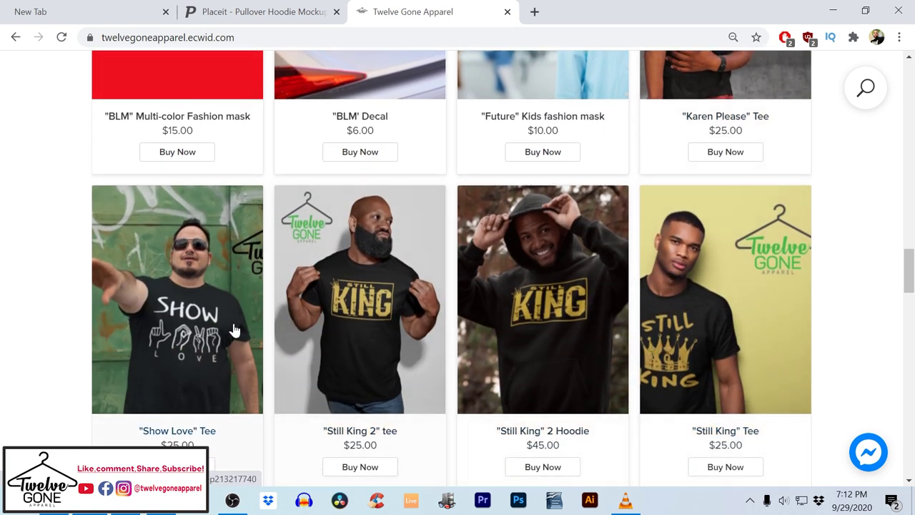
scroll(192, 337, "down", 4)
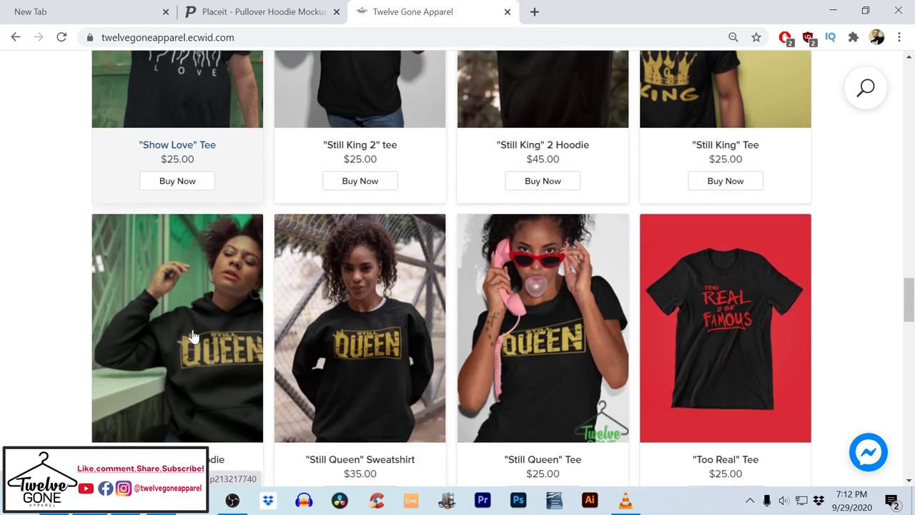
scroll(212, 336, "down", 2)
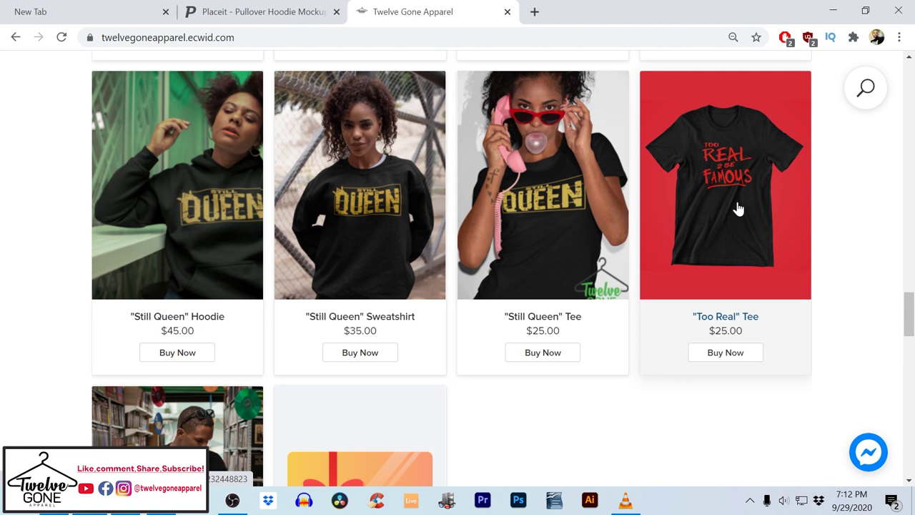
scroll(316, 333, "down", 3)
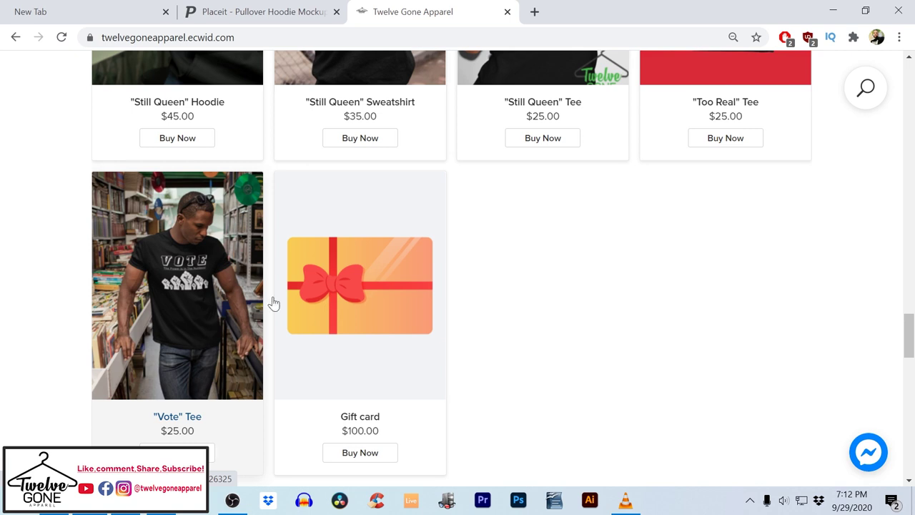
scroll(760, 311, "up", 3)
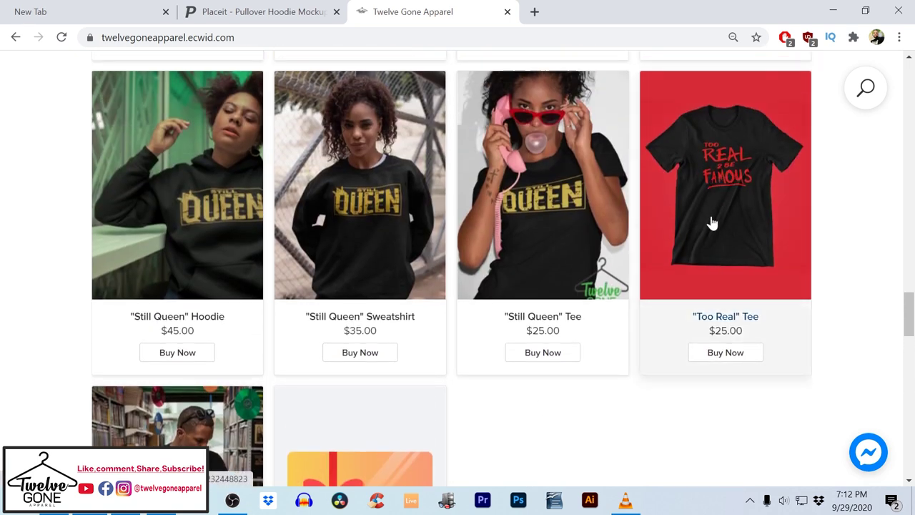
scroll(243, 401, "down", 2)
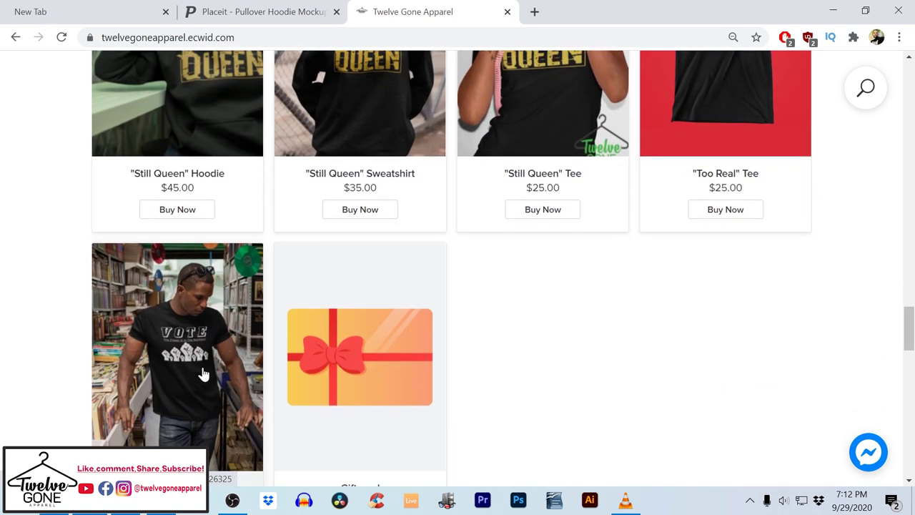
scroll(521, 316, "up", 12)
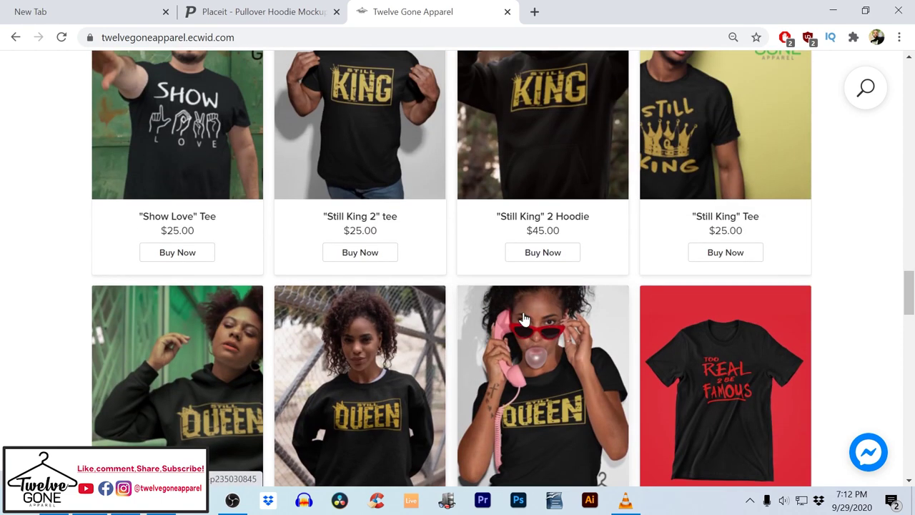
scroll(520, 323, "up", 8)
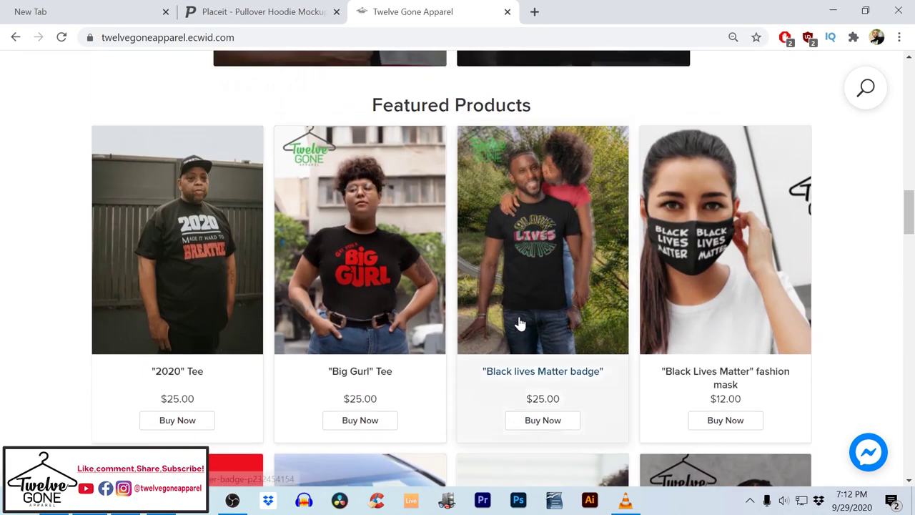
scroll(343, 336, "up", 3)
scroll(348, 338, "down", 1)
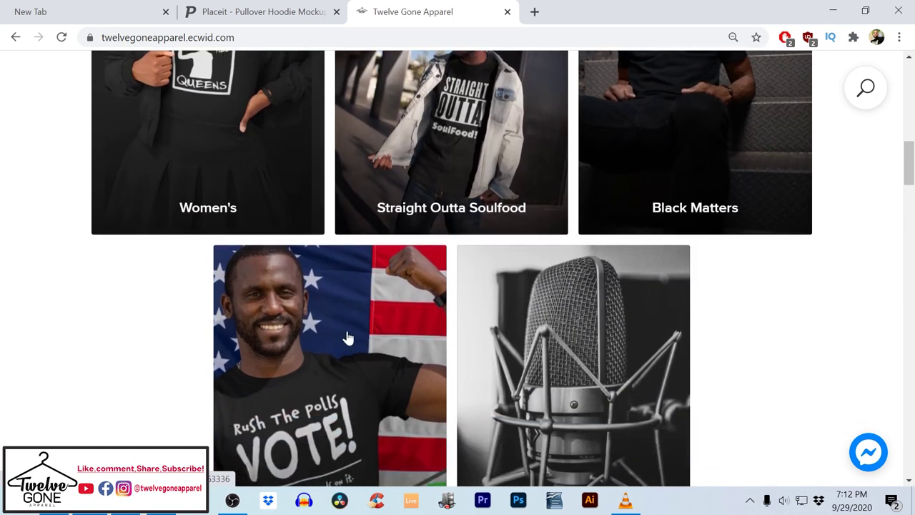
left_click(729, 199)
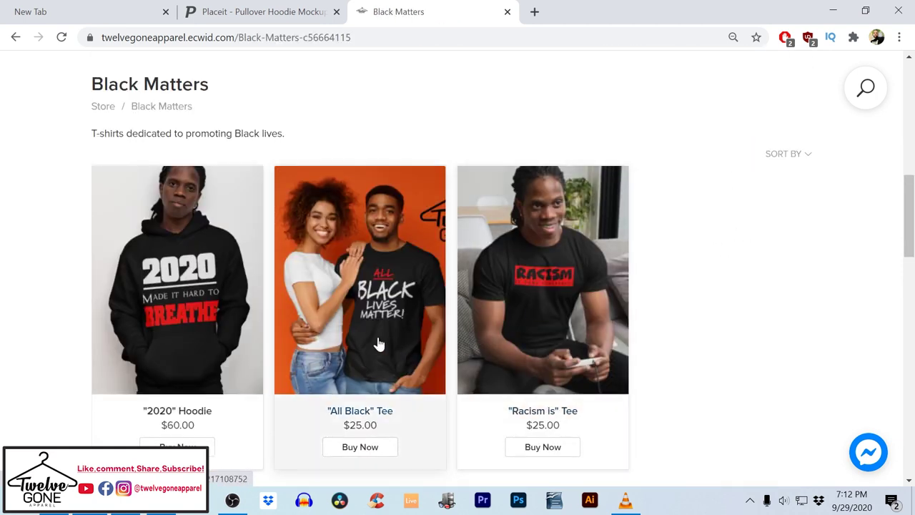
scroll(377, 342, "down", 1)
scroll(377, 341, "down", 3)
scroll(376, 342, "up", 5)
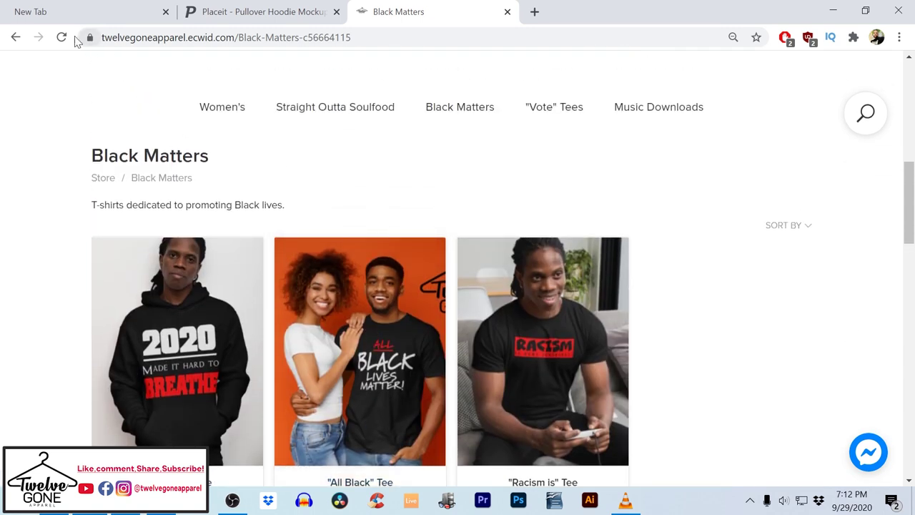
left_click(14, 37)
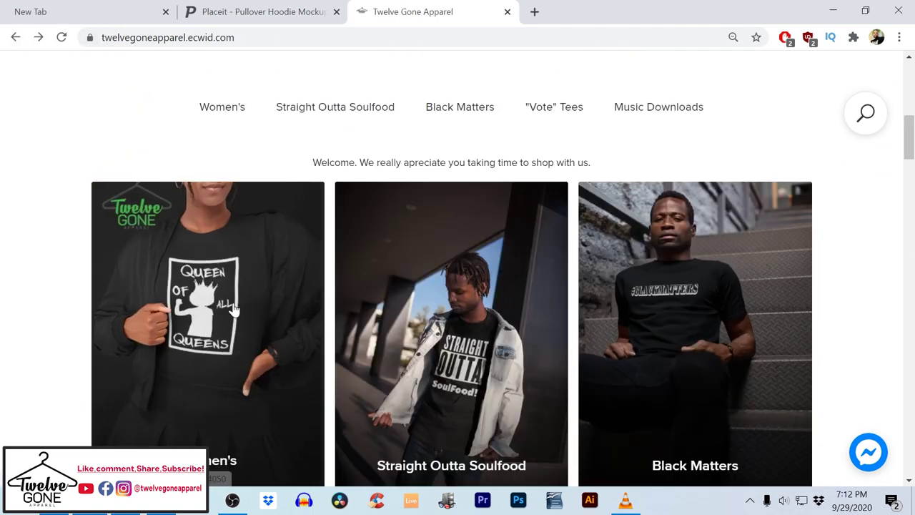
left_click(236, 308)
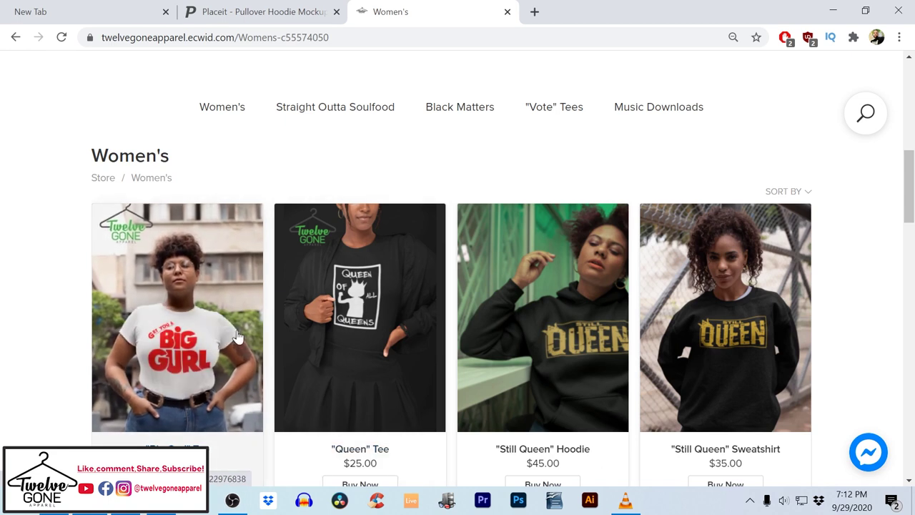
scroll(726, 322, "down", 4)
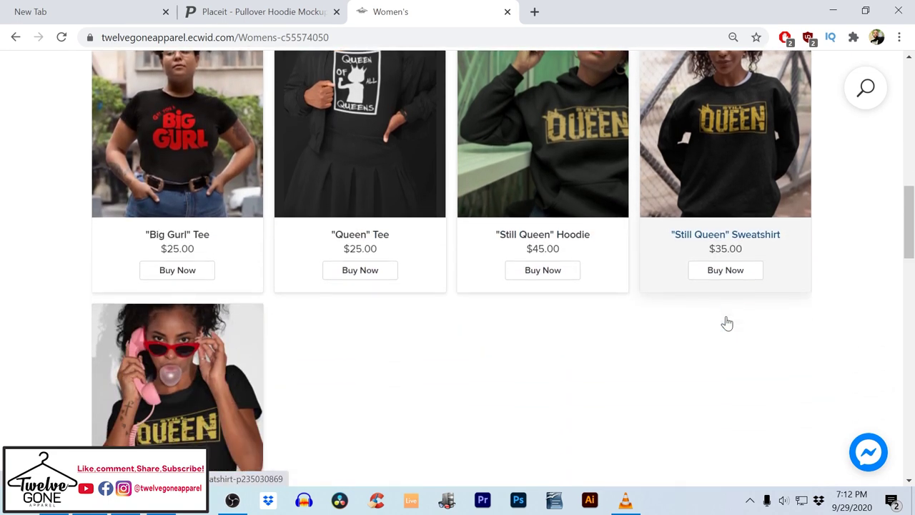
scroll(717, 325, "up", 5)
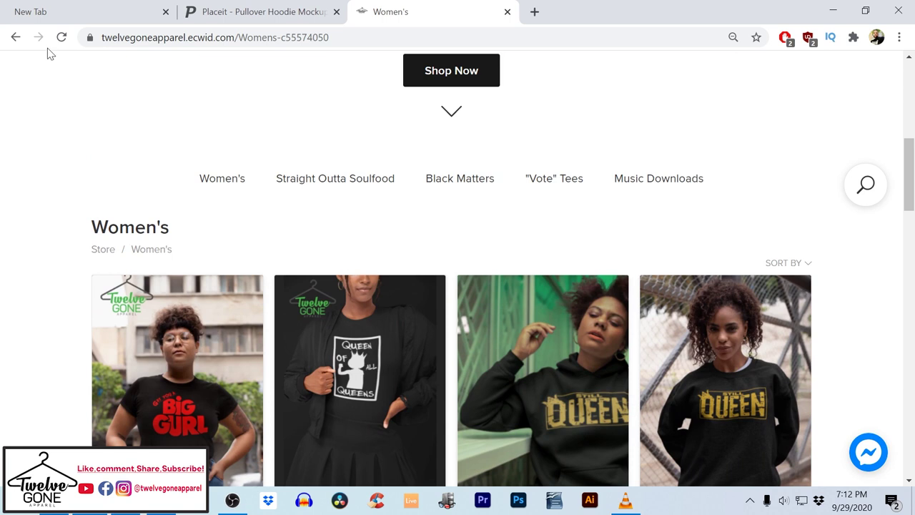
left_click(16, 38)
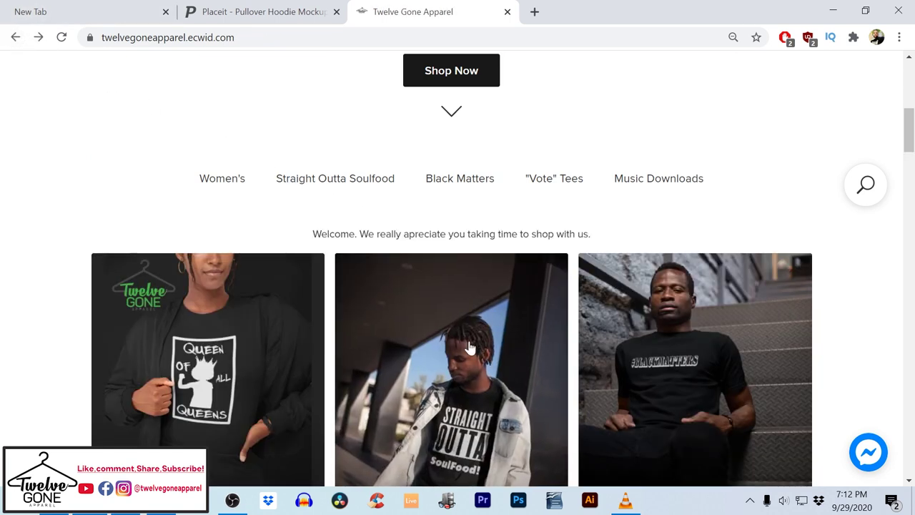
left_click(470, 350)
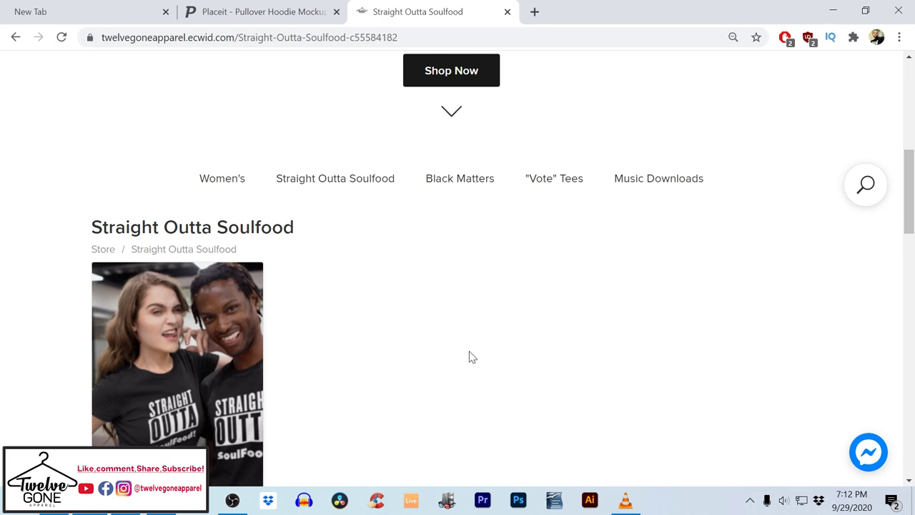
scroll(471, 357, "down", 2)
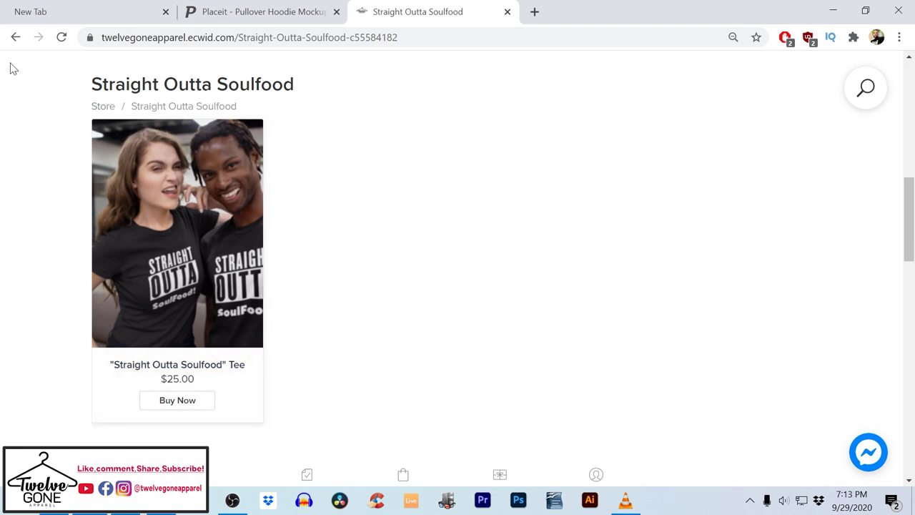
left_click(17, 37)
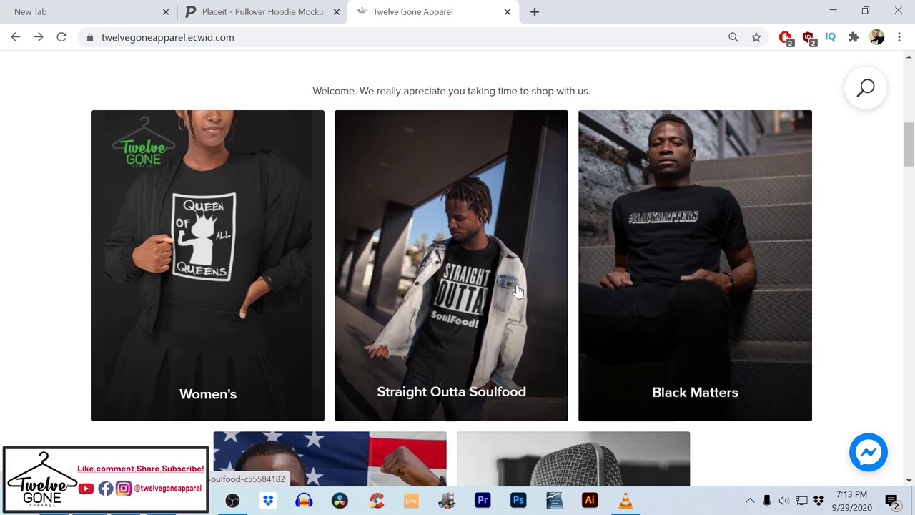
Return to the Placeit tab and open the full purchases list via My Downloads, View All
left_click(248, 22)
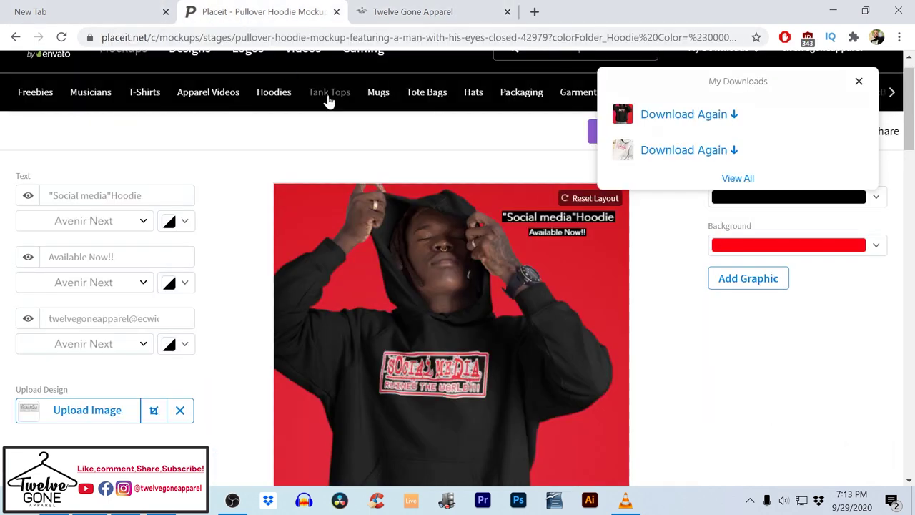
left_click(858, 81)
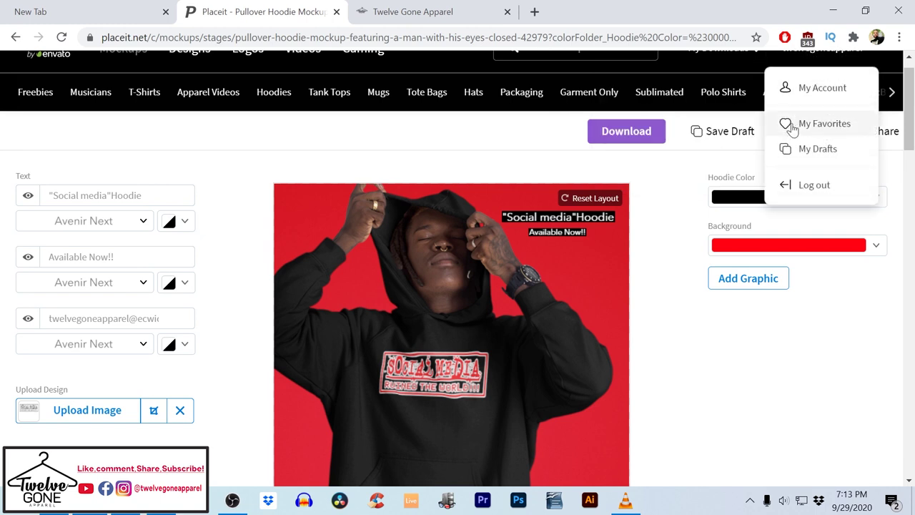
scroll(665, 224, "up", 1)
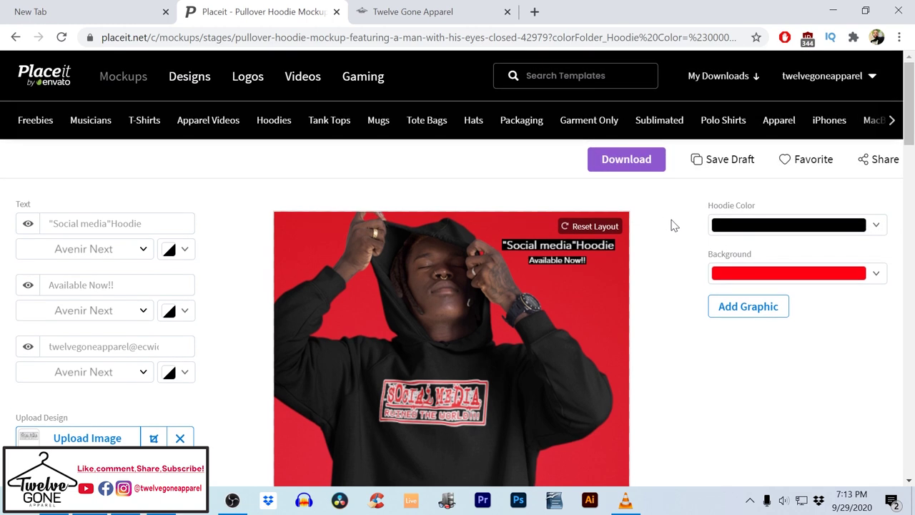
left_click(742, 84)
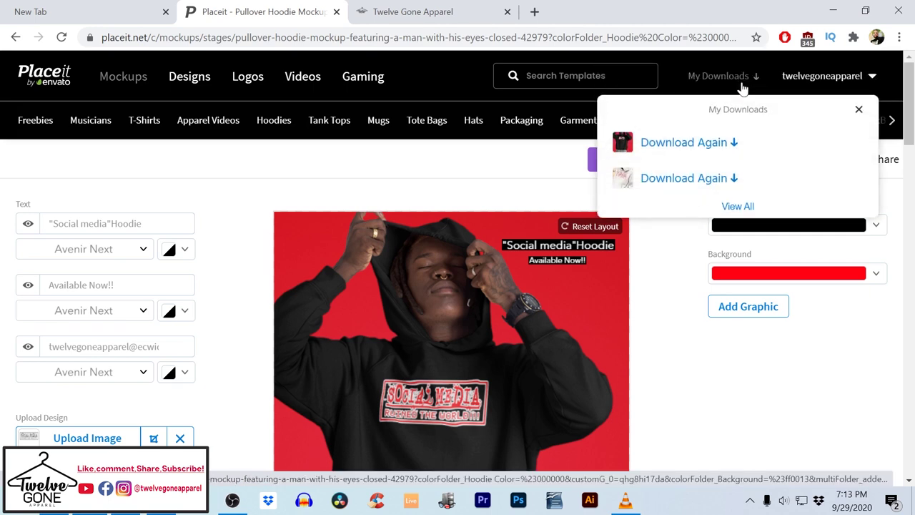
left_click(737, 207)
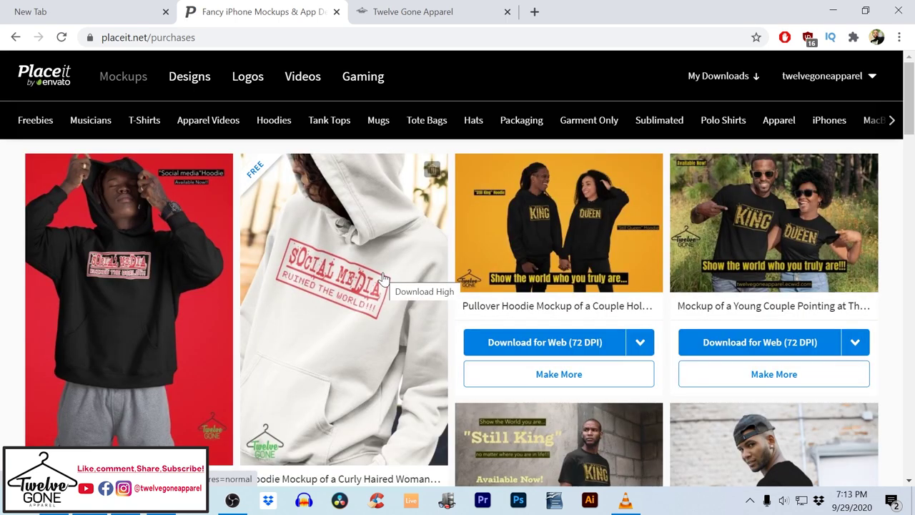
Scroll through the list of previously purchased mockups
scroll(382, 278, "down", 3)
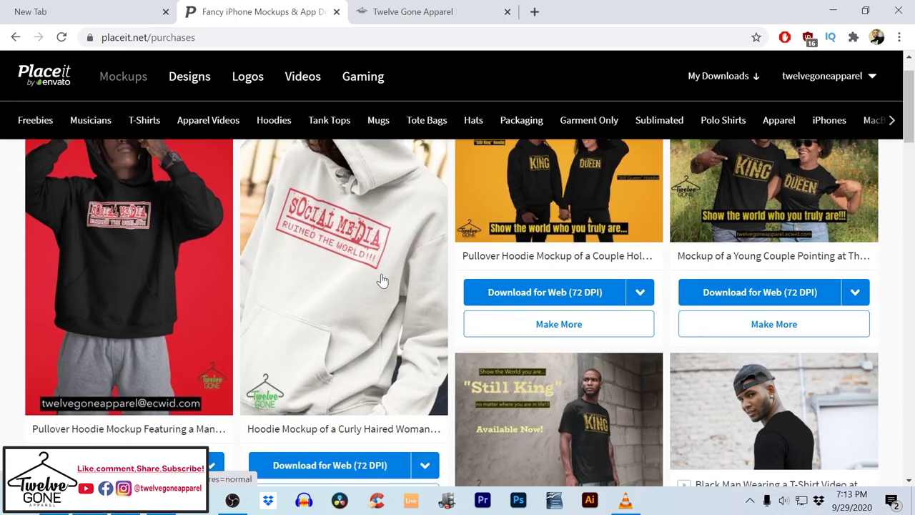
scroll(382, 278, "down", 4)
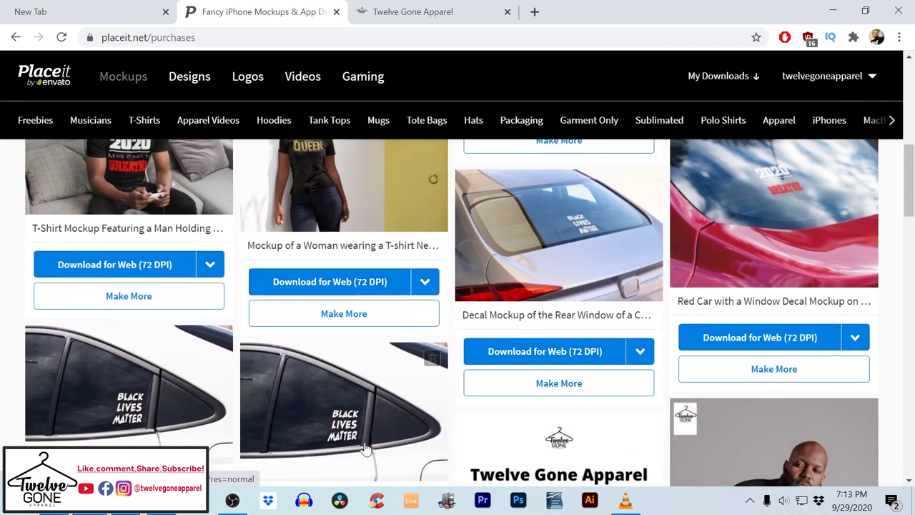
scroll(404, 368, "down", 3)
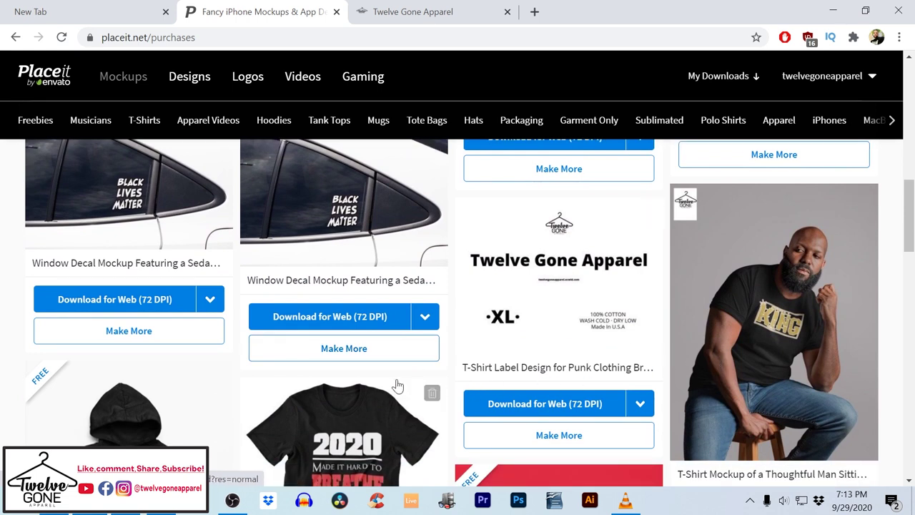
scroll(398, 383, "down", 3)
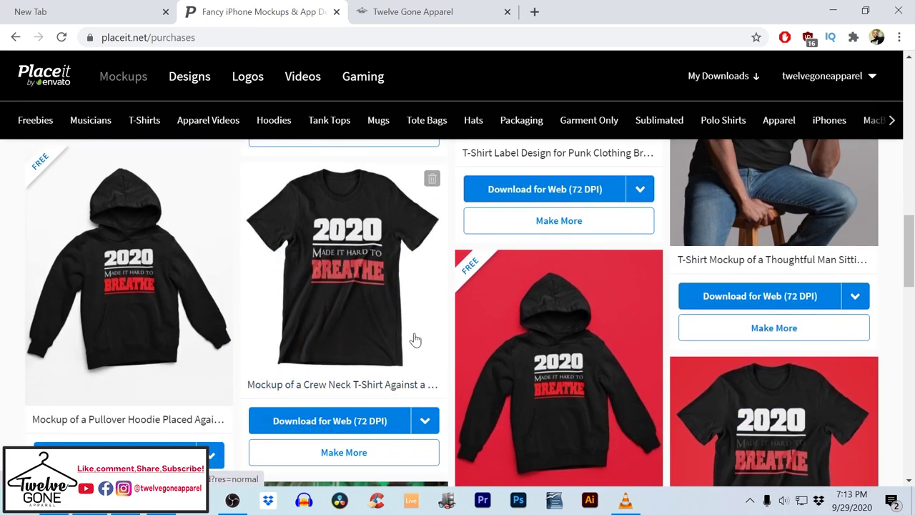
scroll(608, 327, "down", 4)
scroll(610, 329, "down", 8)
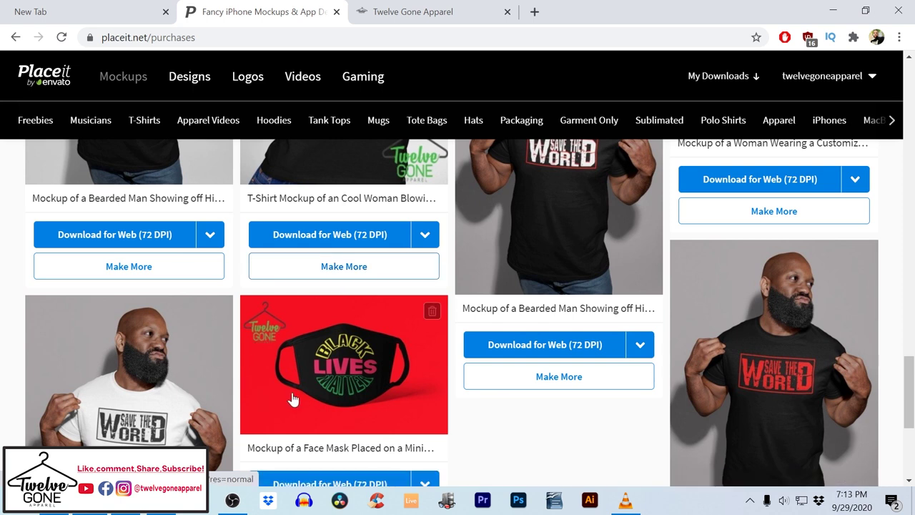
scroll(321, 393, "down", 4)
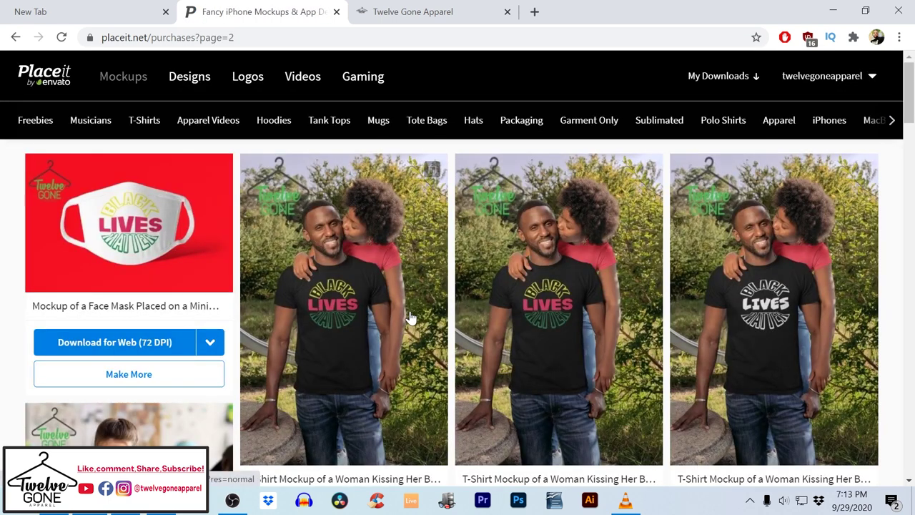
scroll(409, 319, "down", 5)
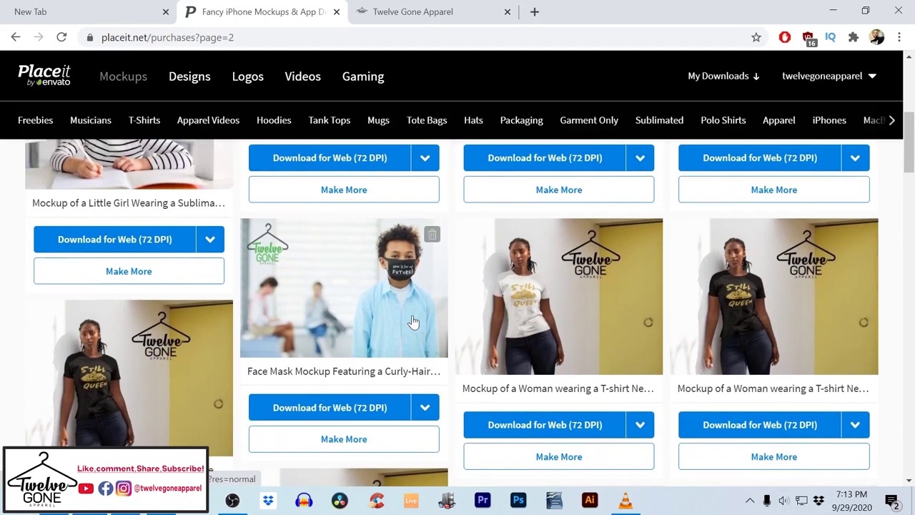
scroll(413, 321, "down", 2)
scroll(428, 286, "up", 3)
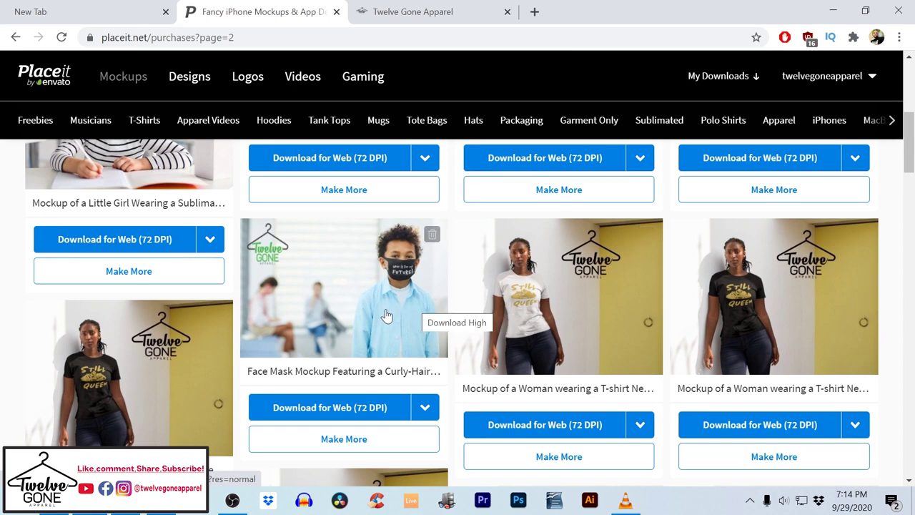
scroll(280, 335, "down", 4)
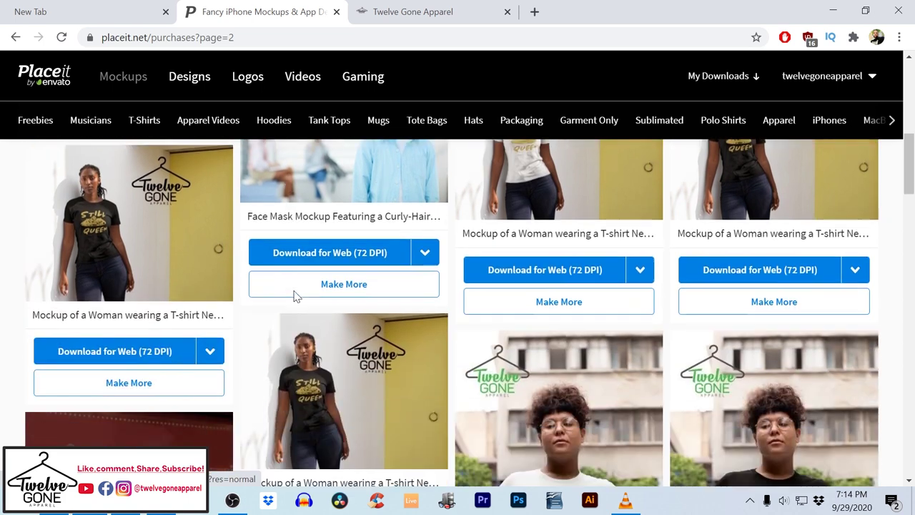
scroll(406, 336, "down", 10)
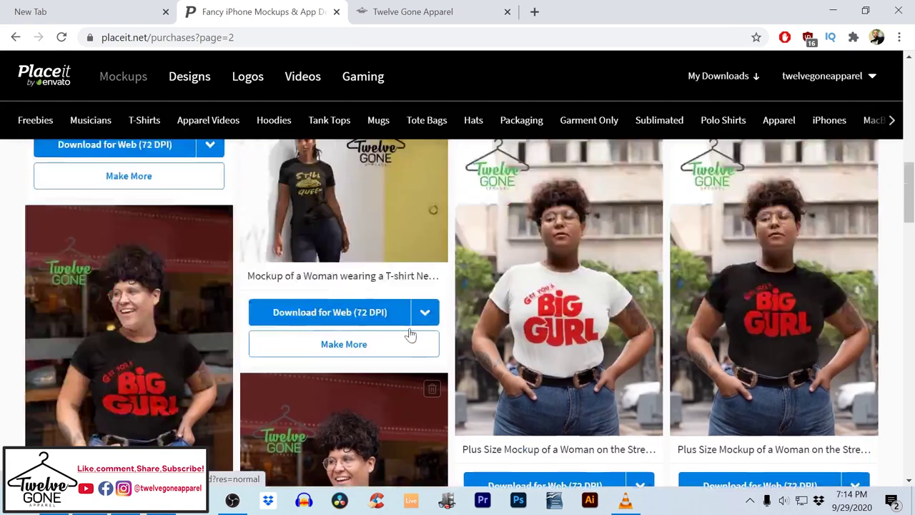
scroll(372, 225, "up", 1)
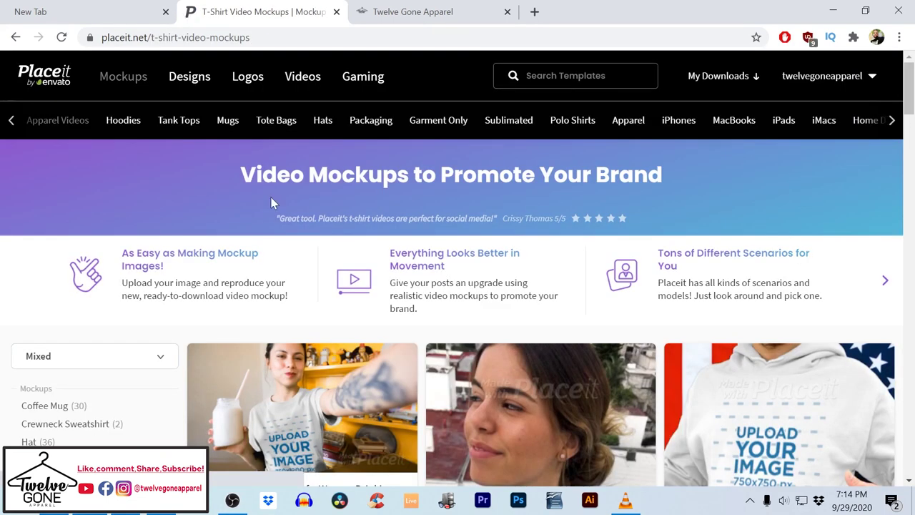
Find and open the 'T-Shirt Video Featuring a Woman on a Swing' template
scroll(331, 339, "down", 4)
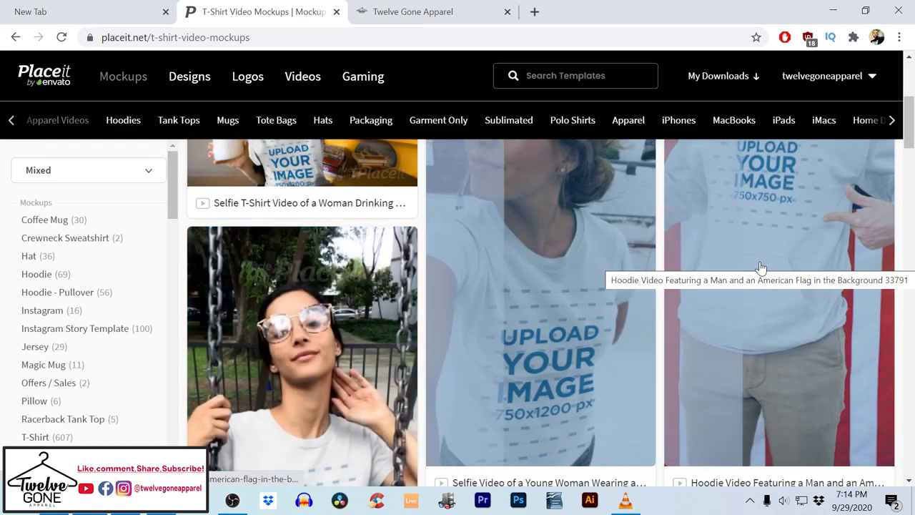
scroll(761, 267, "up", 2)
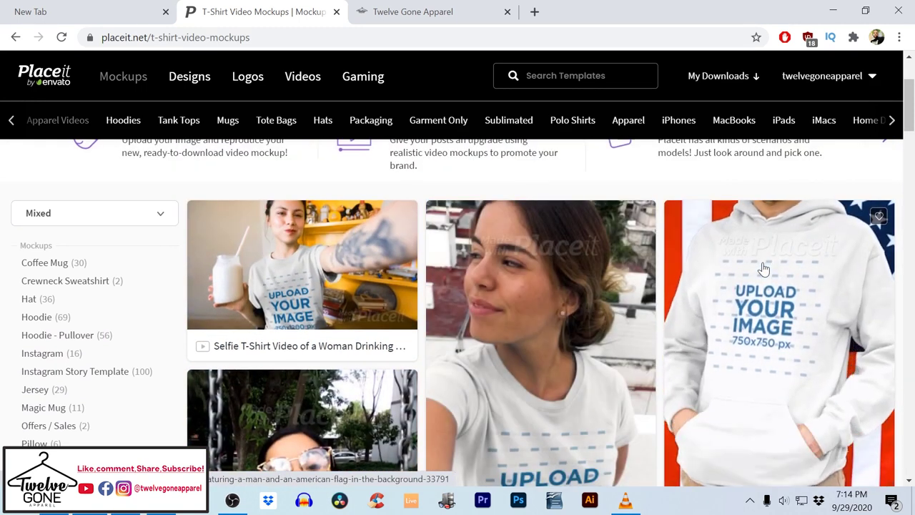
scroll(760, 267, "down", 2)
scroll(760, 268, "up", 2)
scroll(363, 333, "down", 2)
scroll(364, 333, "up", 1)
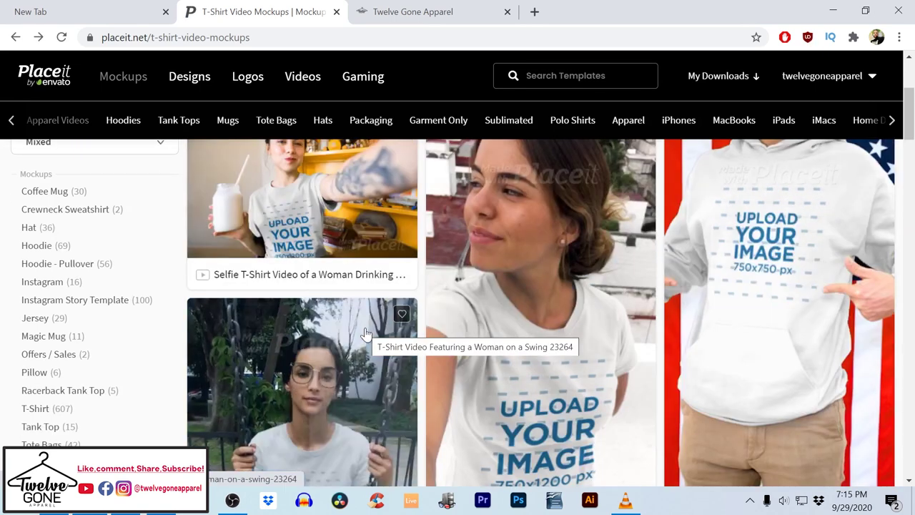
scroll(366, 336, "down", 2)
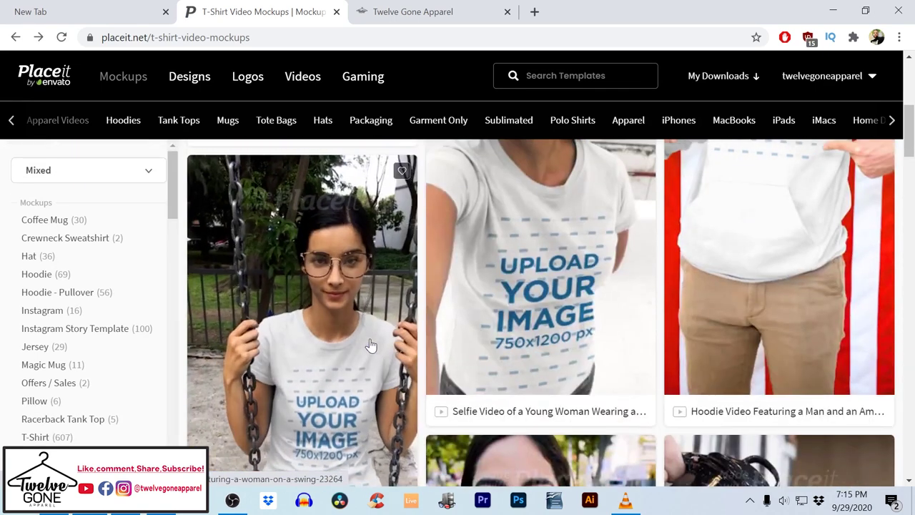
left_click(324, 333)
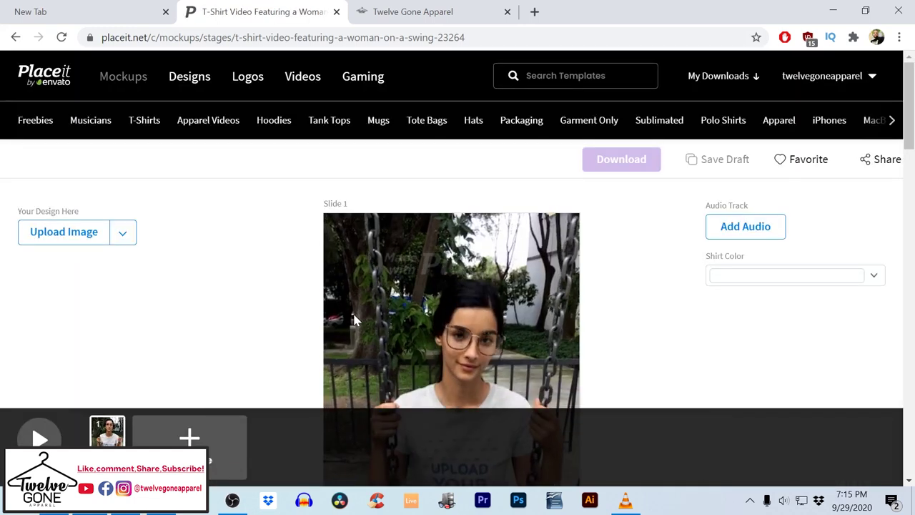
Upload the social2 design, shift it higher in the print area, and apply the crop
scroll(357, 310, "down", 2)
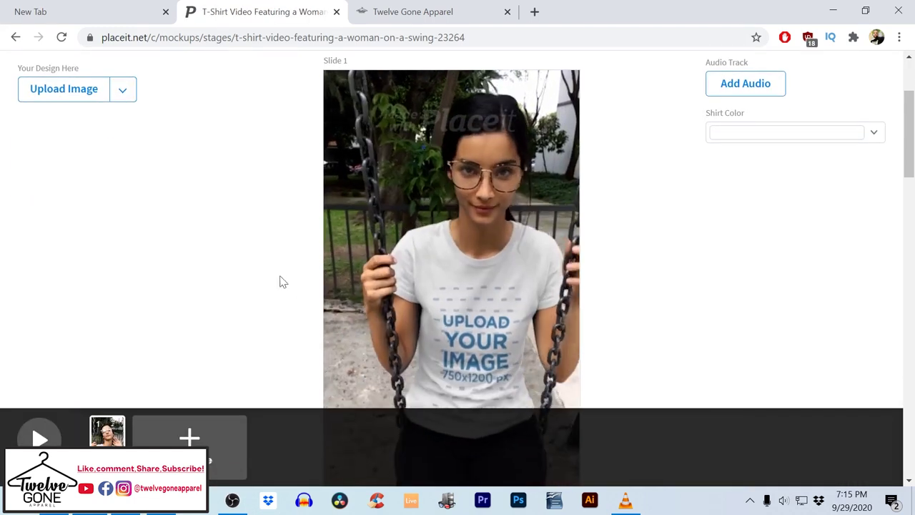
left_click_drag(72, 94, 24, 104)
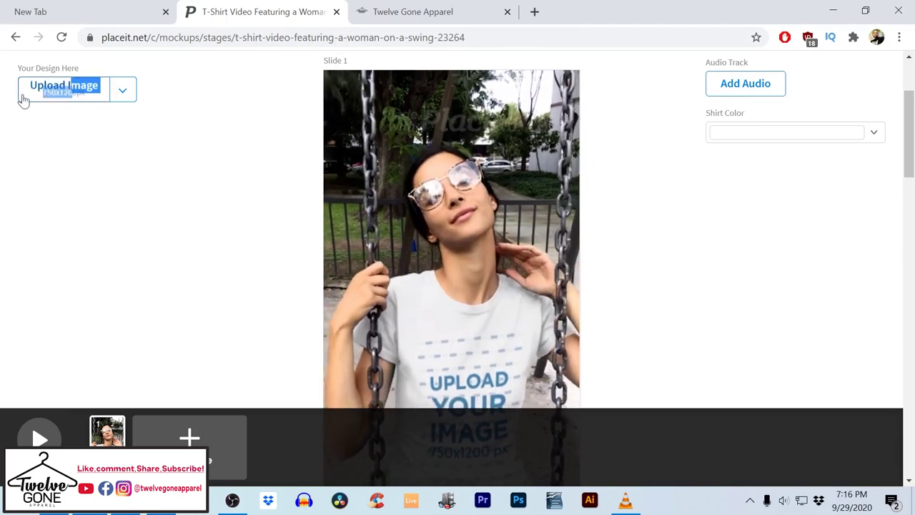
left_click(37, 84)
double_click(248, 98)
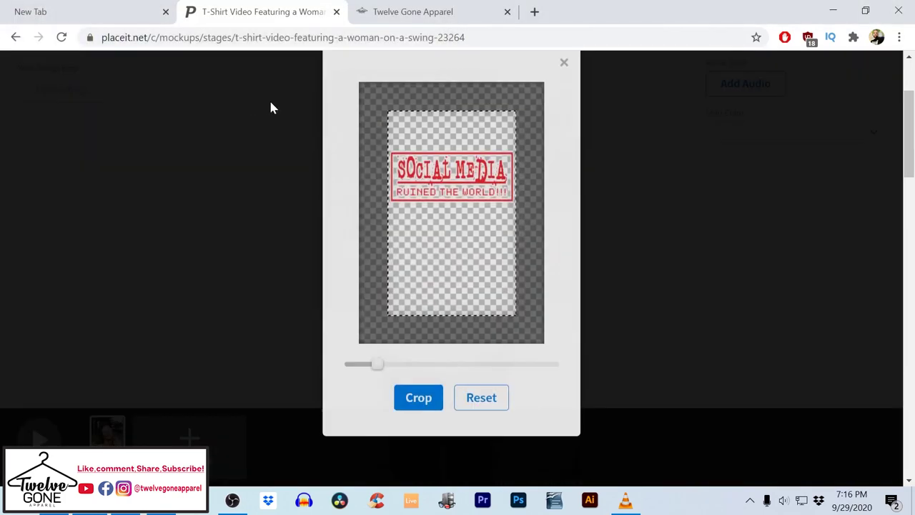
left_click_drag(442, 206, 442, 184)
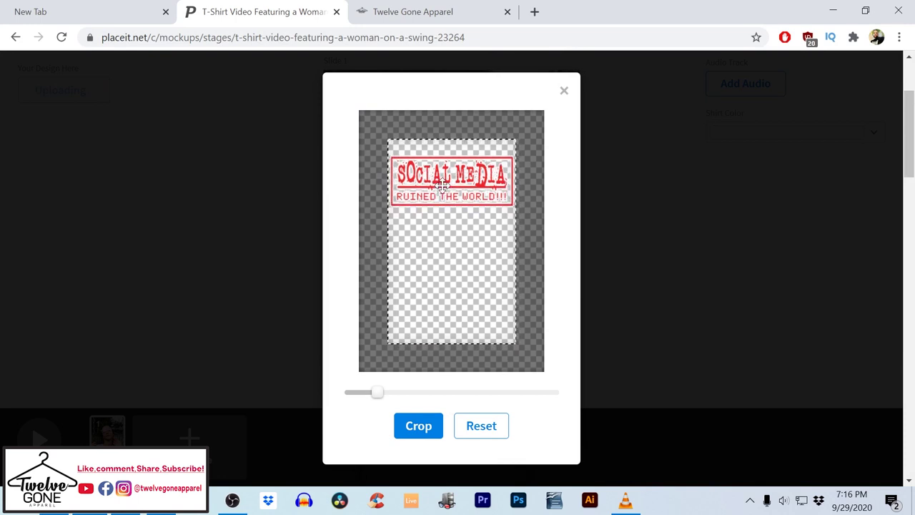
left_click(422, 427)
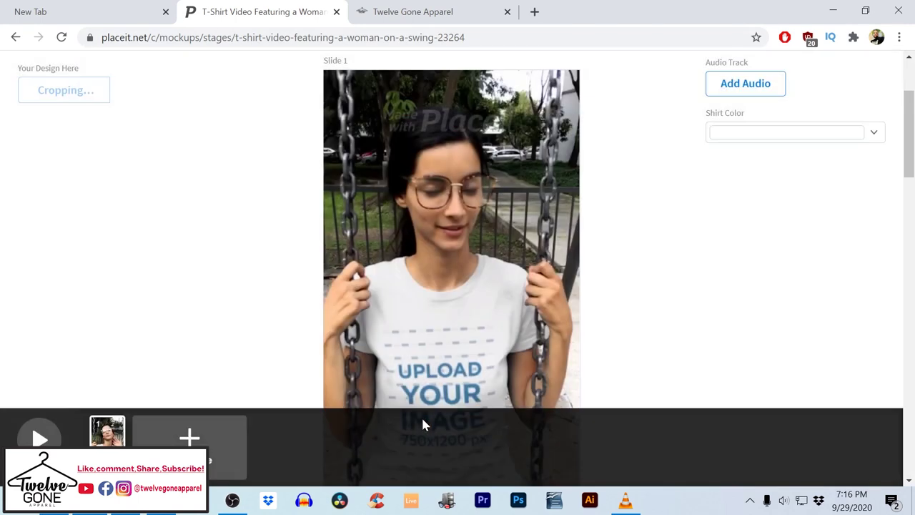
scroll(520, 336, "down", 2)
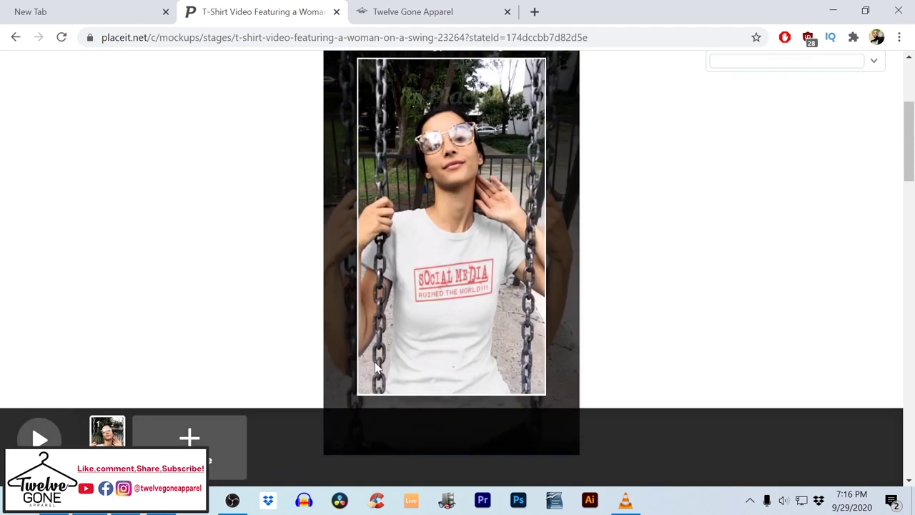
Generate the swing video with the Social Media tee print and replay the finished preview
left_click(39, 439)
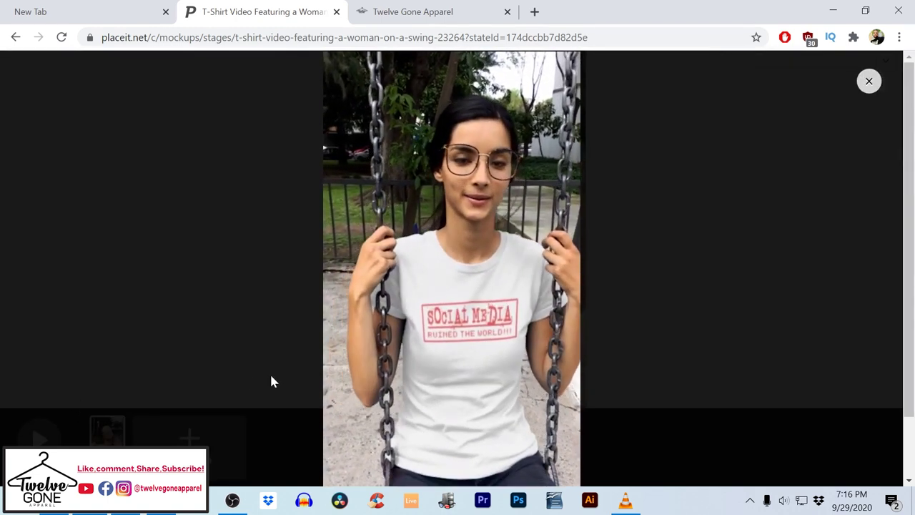
scroll(270, 370, "down", 1)
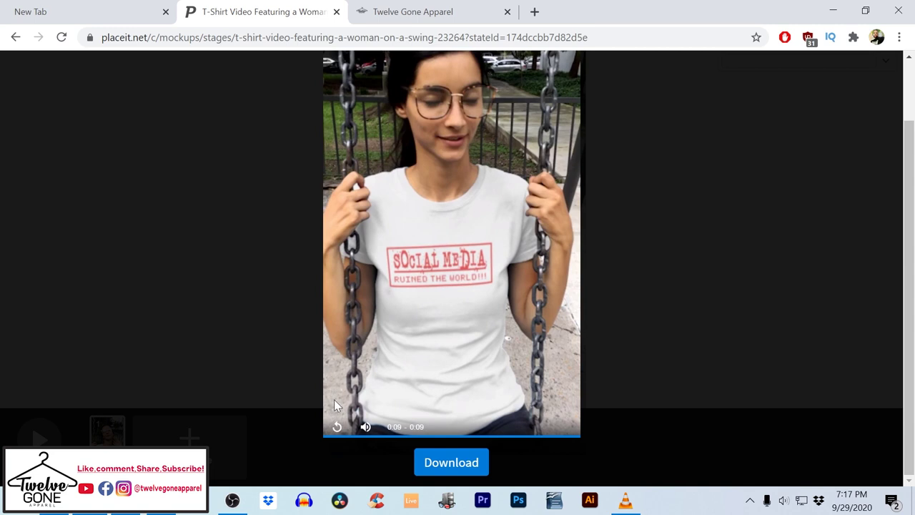
left_click(337, 427)
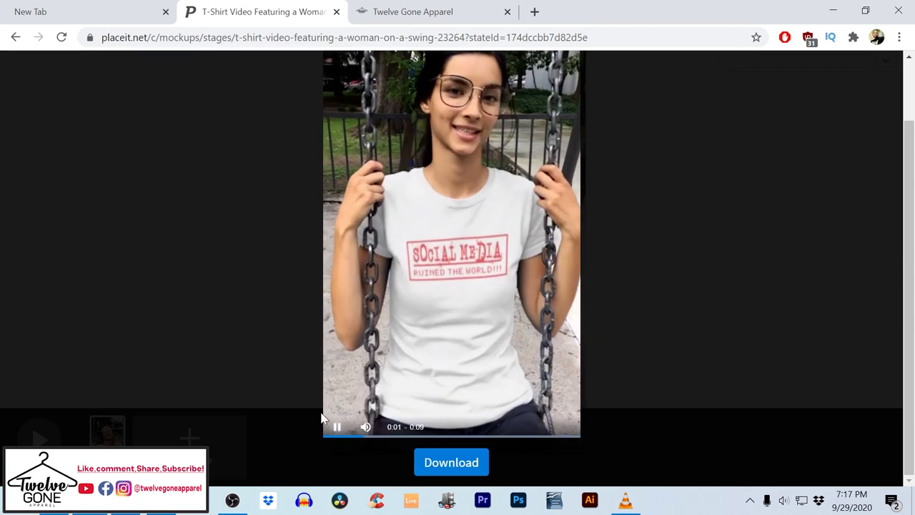